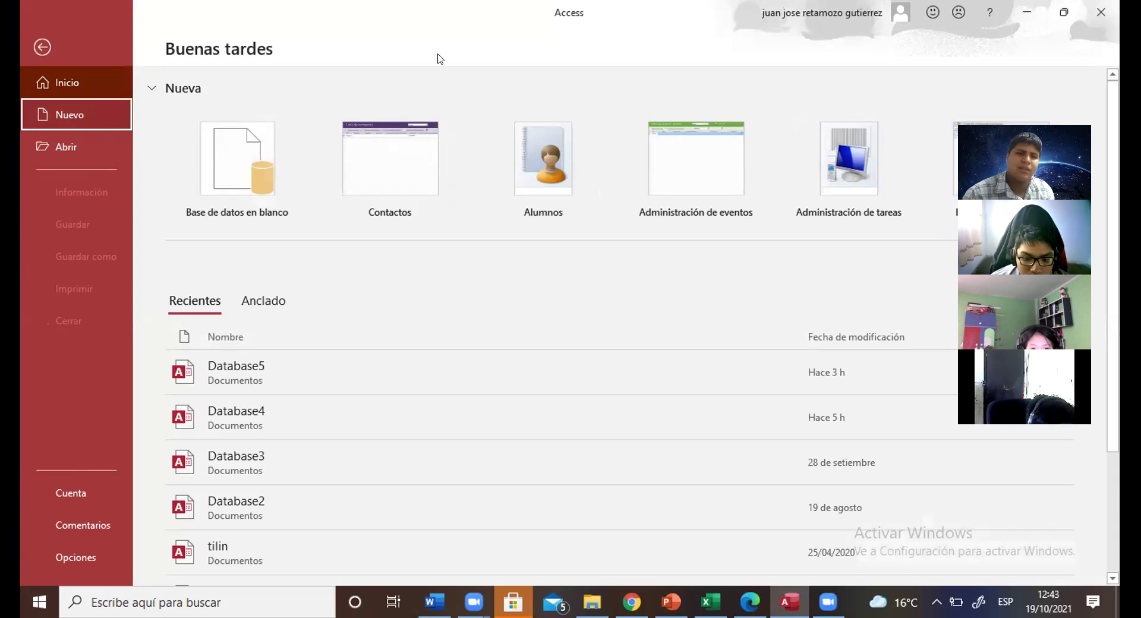
Step: Create a new blank database from the Nuevo options
{"action": "left_click", "coordinate": [280, 163]}
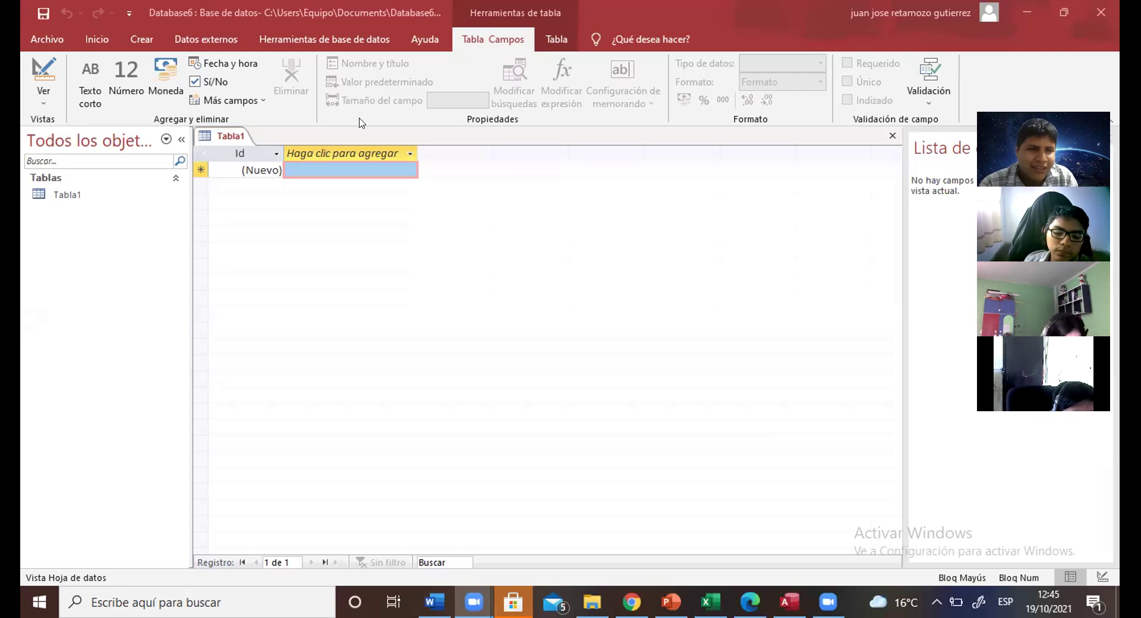
{"action": "left_click", "coordinate": [100, 37]}
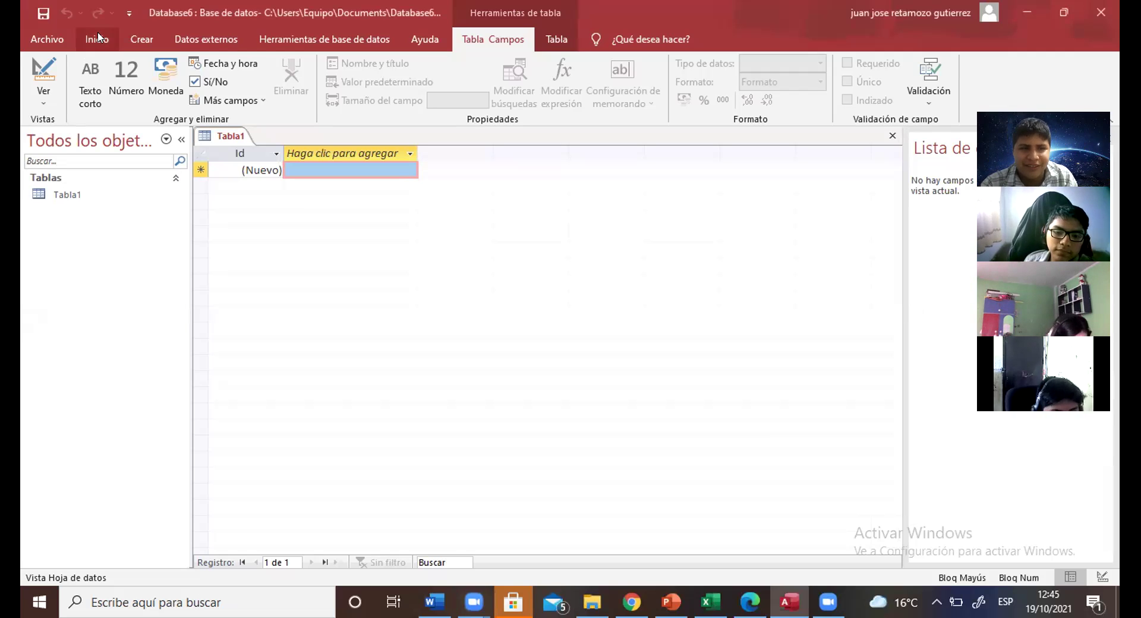
{"action": "left_click", "coordinate": [99, 38]}
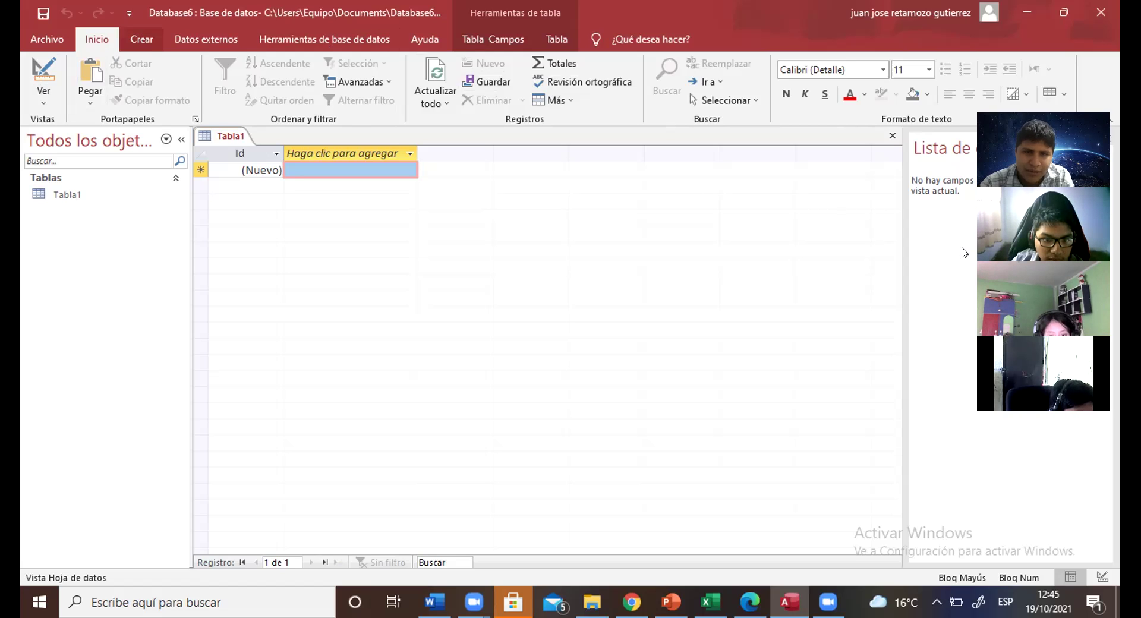
{"action": "left_click", "coordinate": [143, 42]}
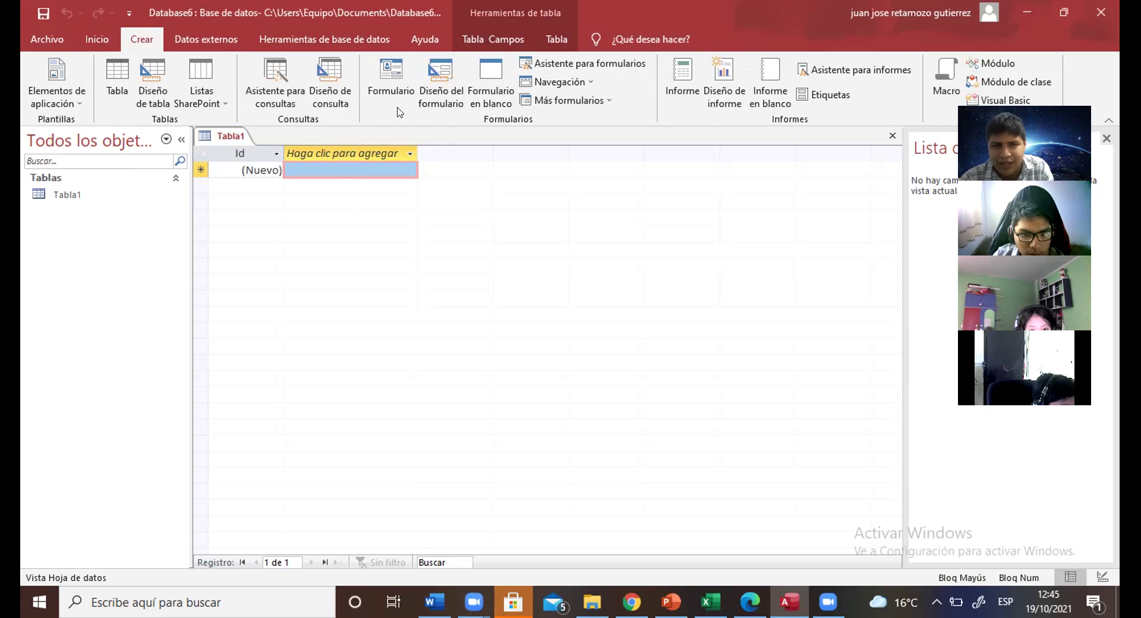
{"action": "left_click", "coordinate": [196, 42]}
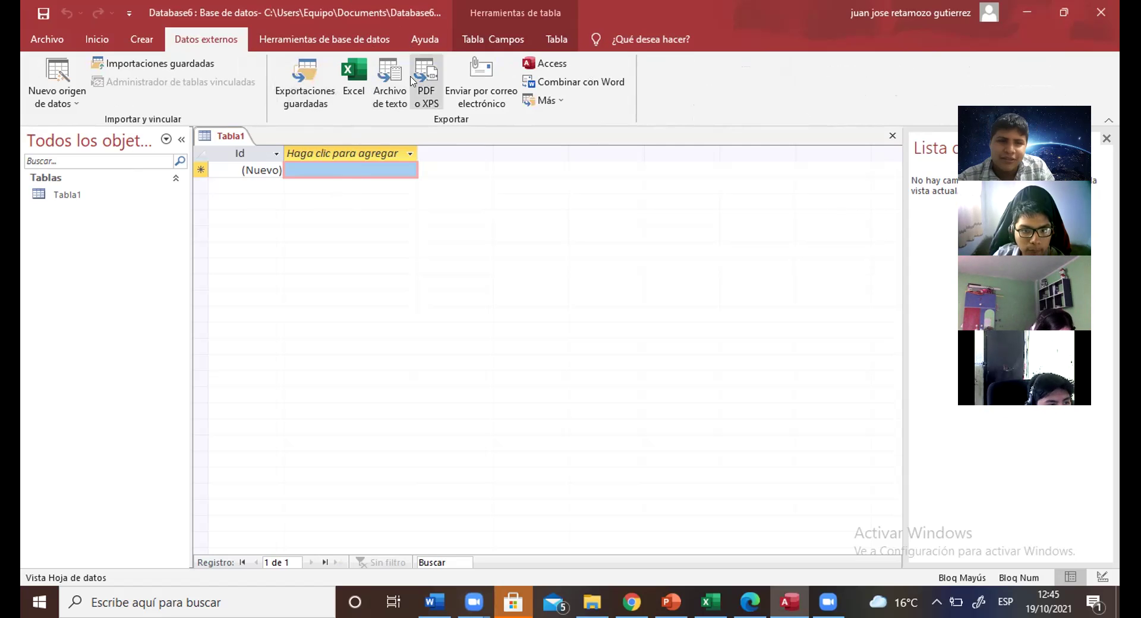
{"action": "left_click", "coordinate": [296, 42]}
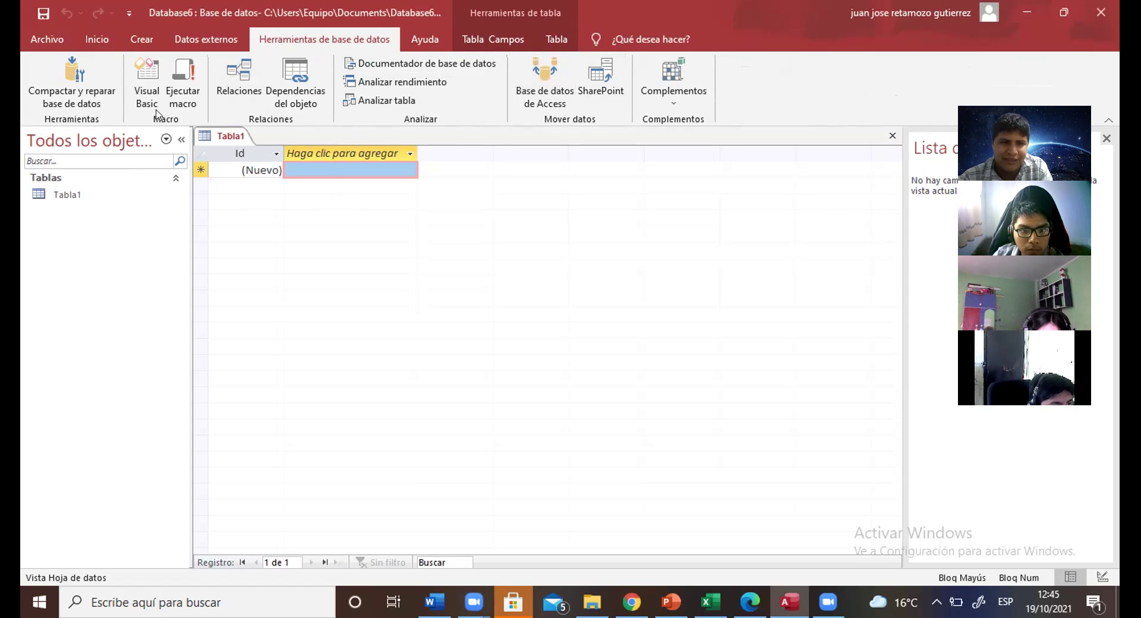
{"action": "left_click", "coordinate": [486, 37]}
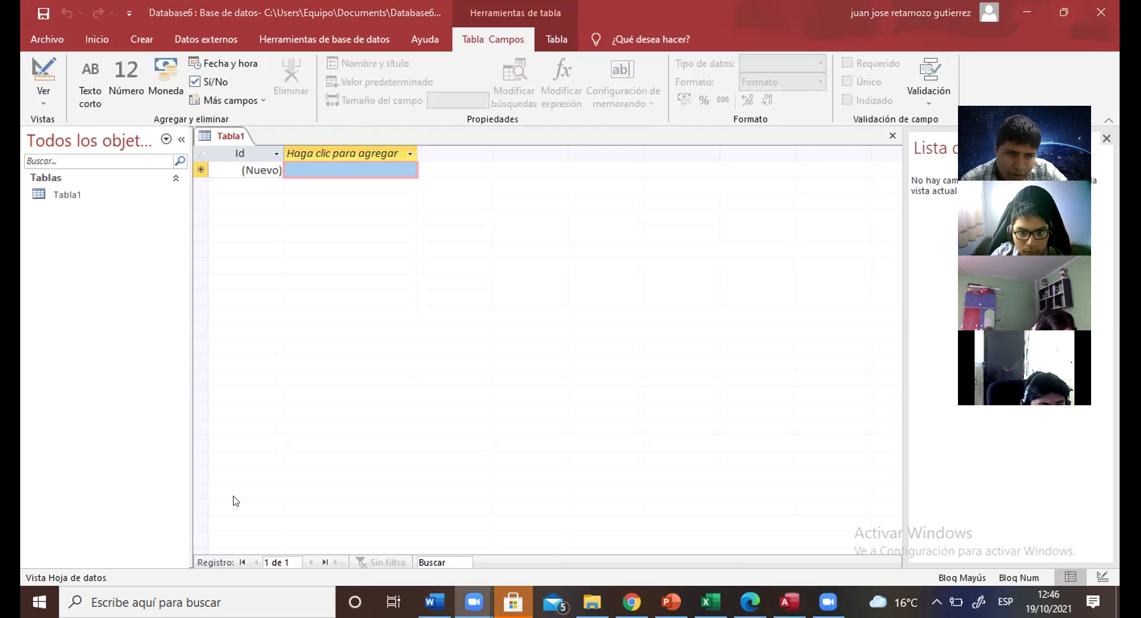
{"action": "left_click_drag", "start_coordinate": [312, 340], "coordinate": [231, 132]}
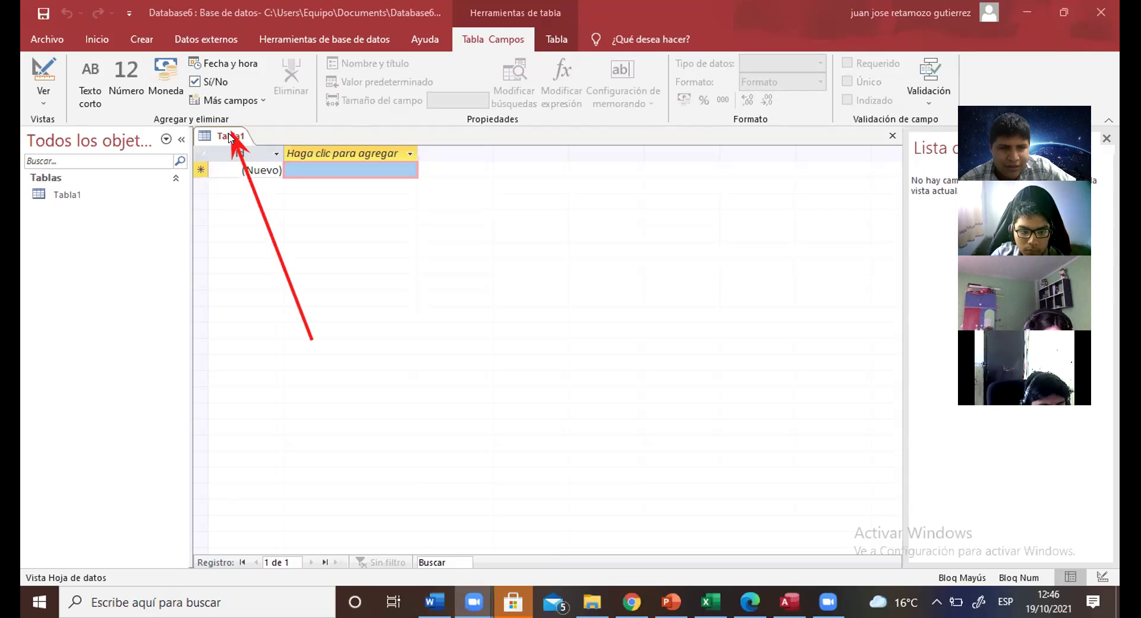
Step: Save Tabla1 under the table name TABLA DE ELEMENTOS
{"action": "right_click", "coordinate": [230, 137]}
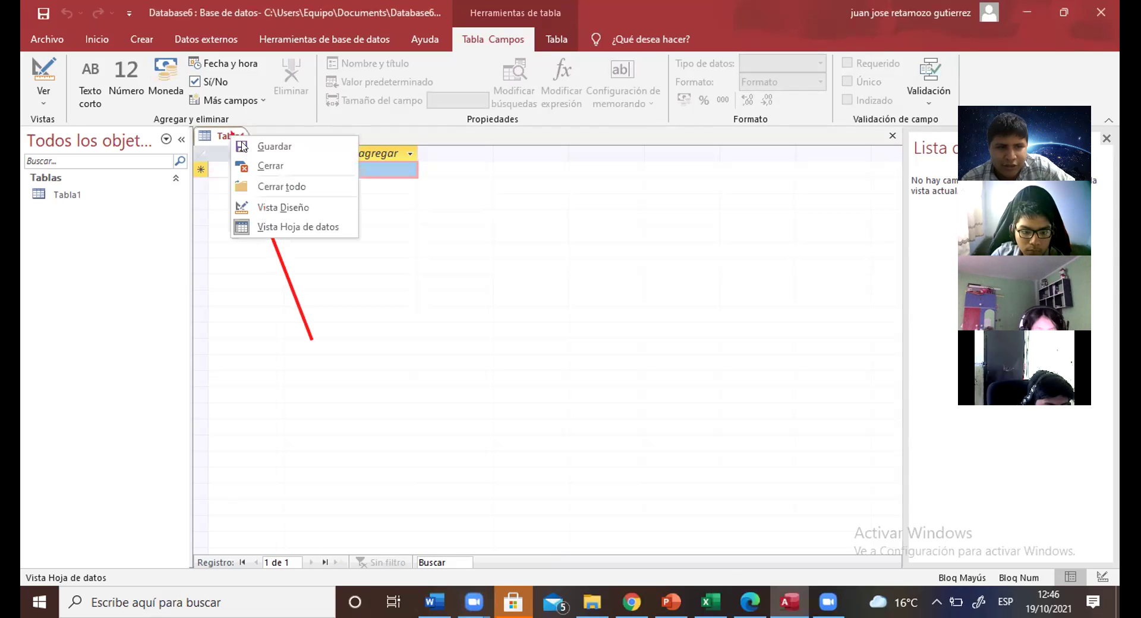
{"action": "left_click", "coordinate": [250, 147]}
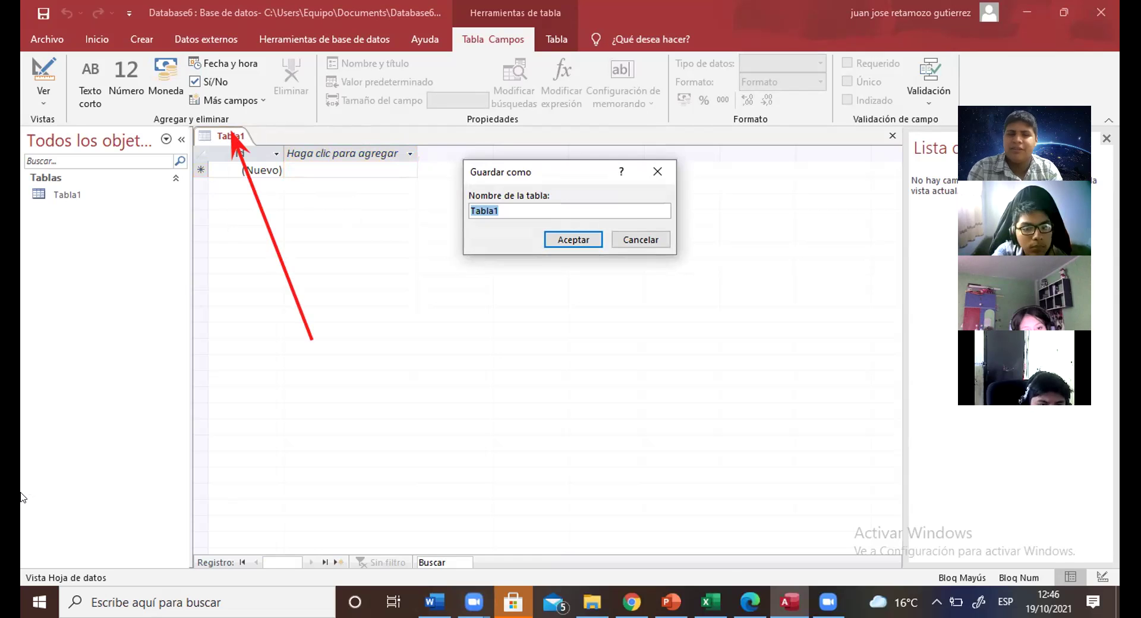
{"action": "key", "text": "BackSpace"}
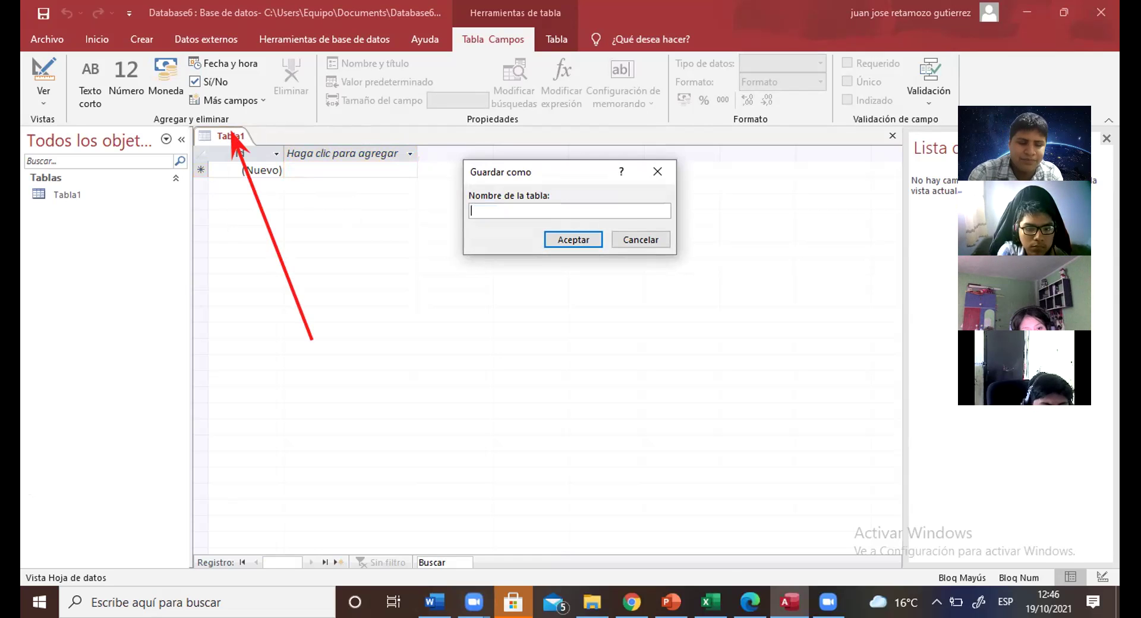
{"action": "type", "text": "TABLA"}
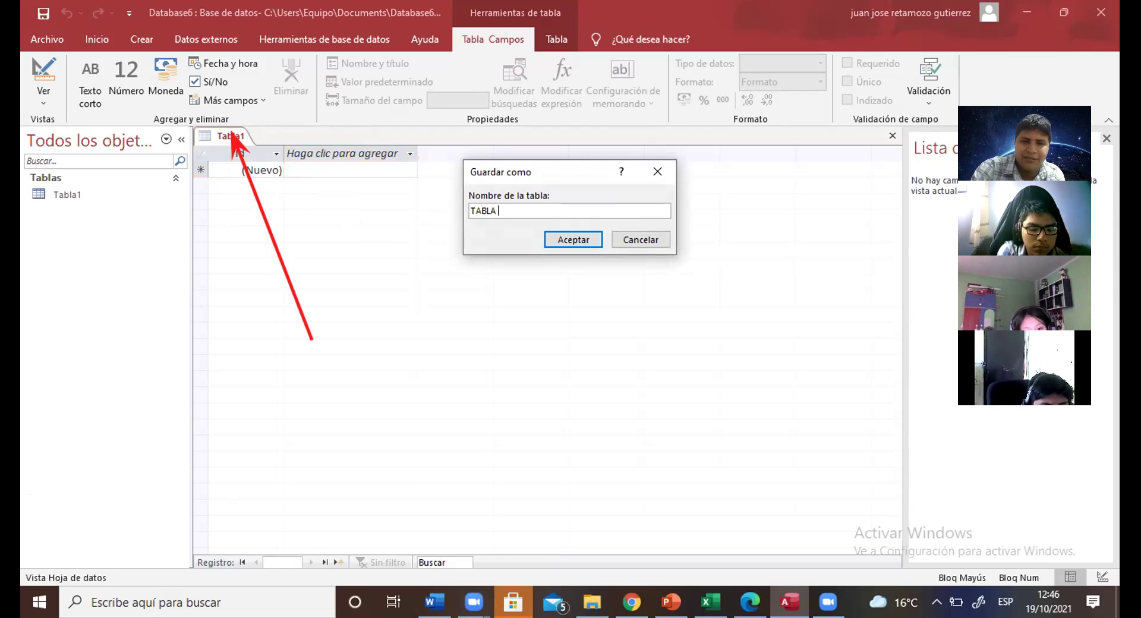
{"action": "type", "text": " DE ELEMENTOS"}
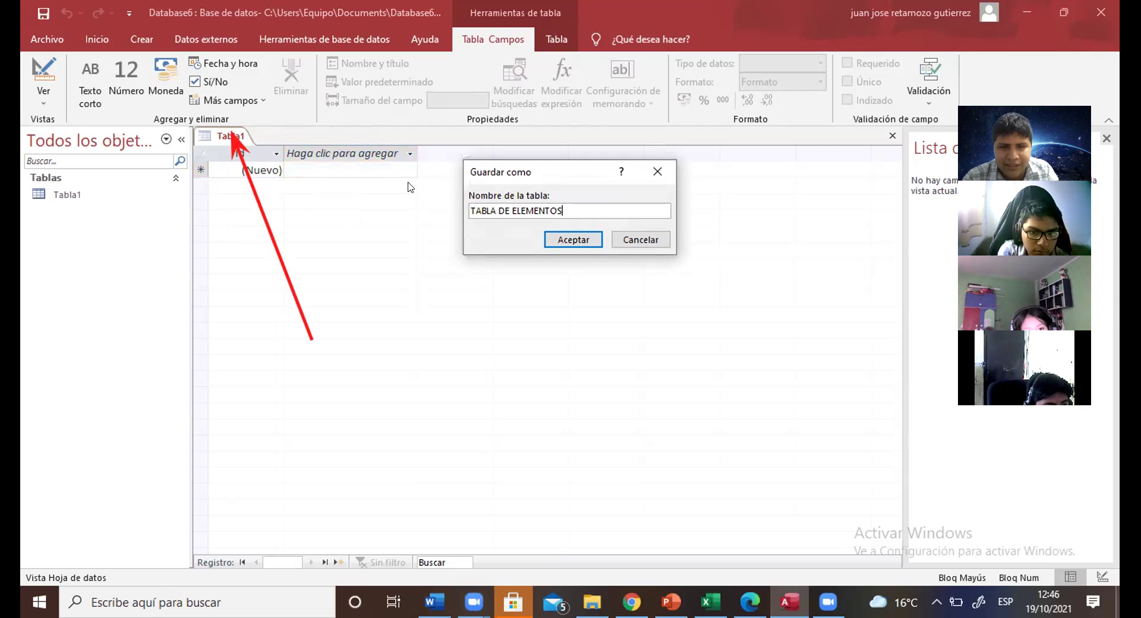
{"action": "left_click", "coordinate": [564, 233]}
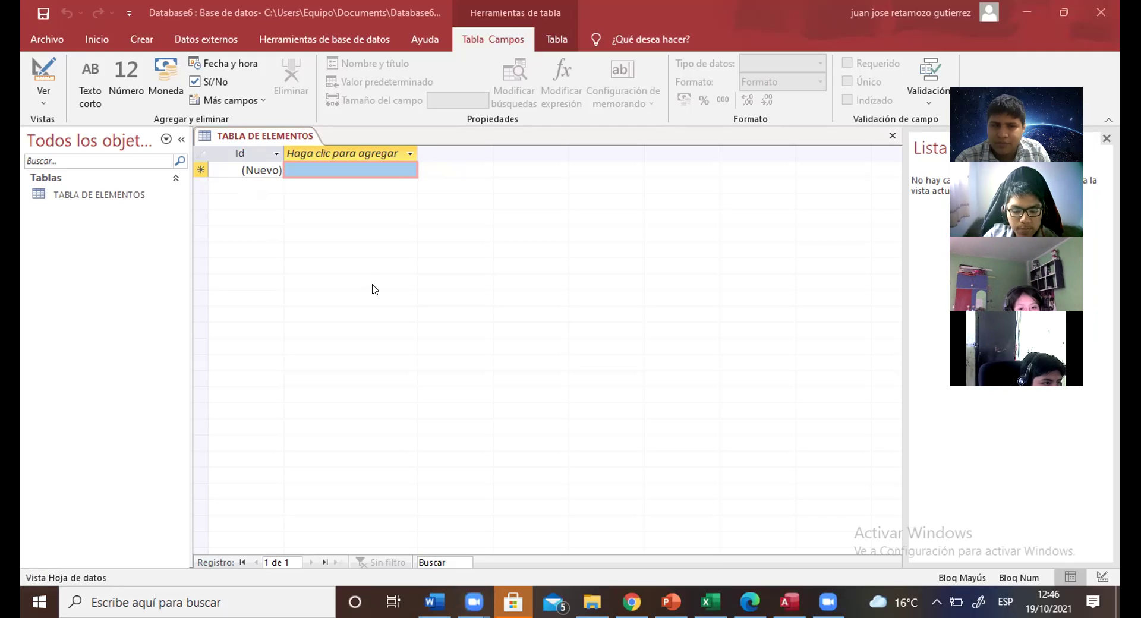
{"action": "right_click", "coordinate": [270, 136]}
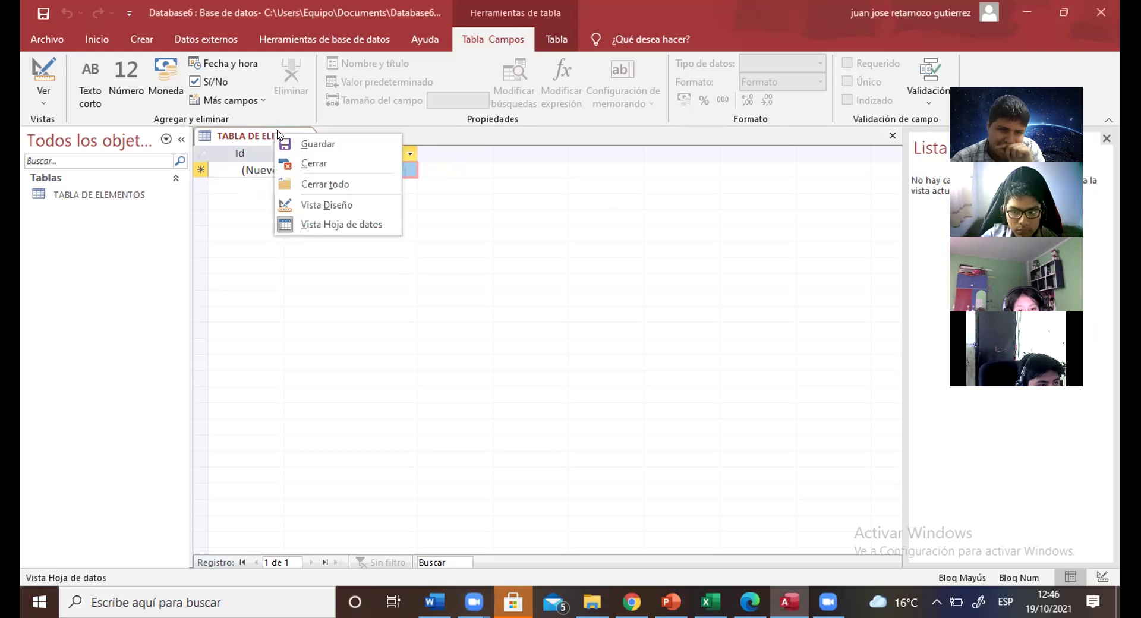
Step: Switch TABLA DE ELEMENTOS to Vista Diseño
{"action": "left_click", "coordinate": [329, 205]}
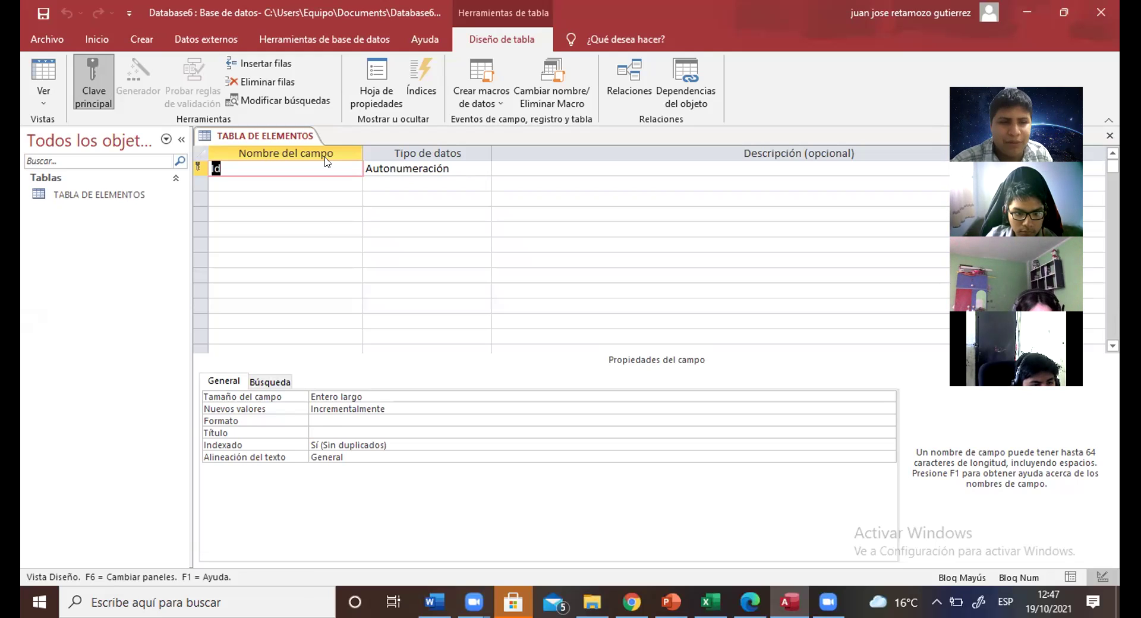
Step: Add NOMBRE and APELLIDO fields, both Texto corto
{"action": "left_click", "coordinate": [304, 181]}
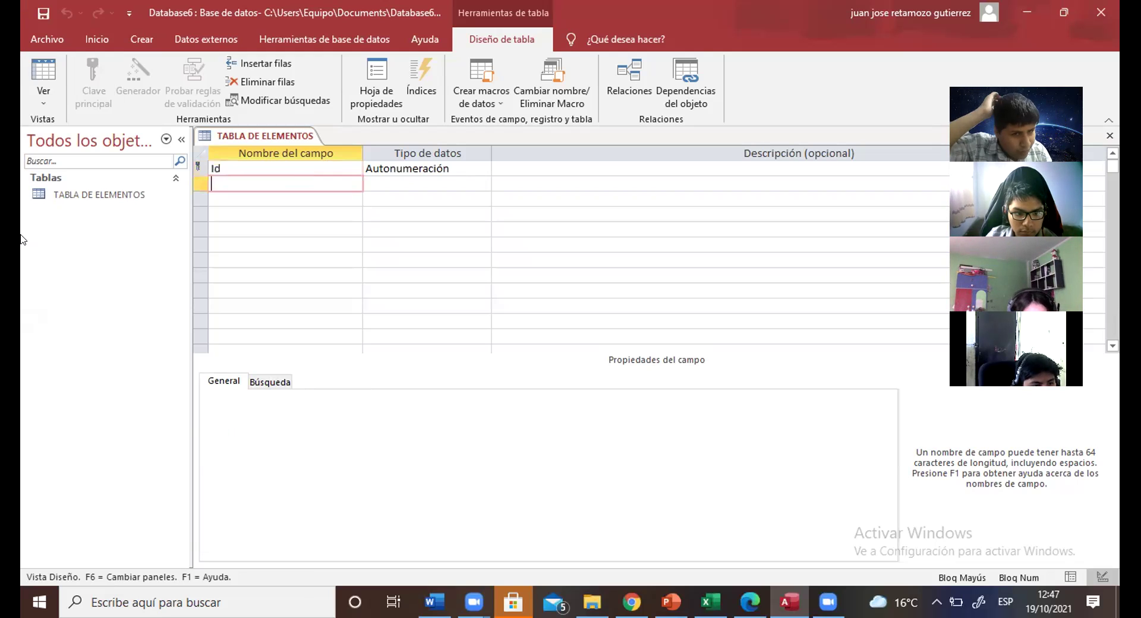
{"action": "type", "text": "NOMBRE"}
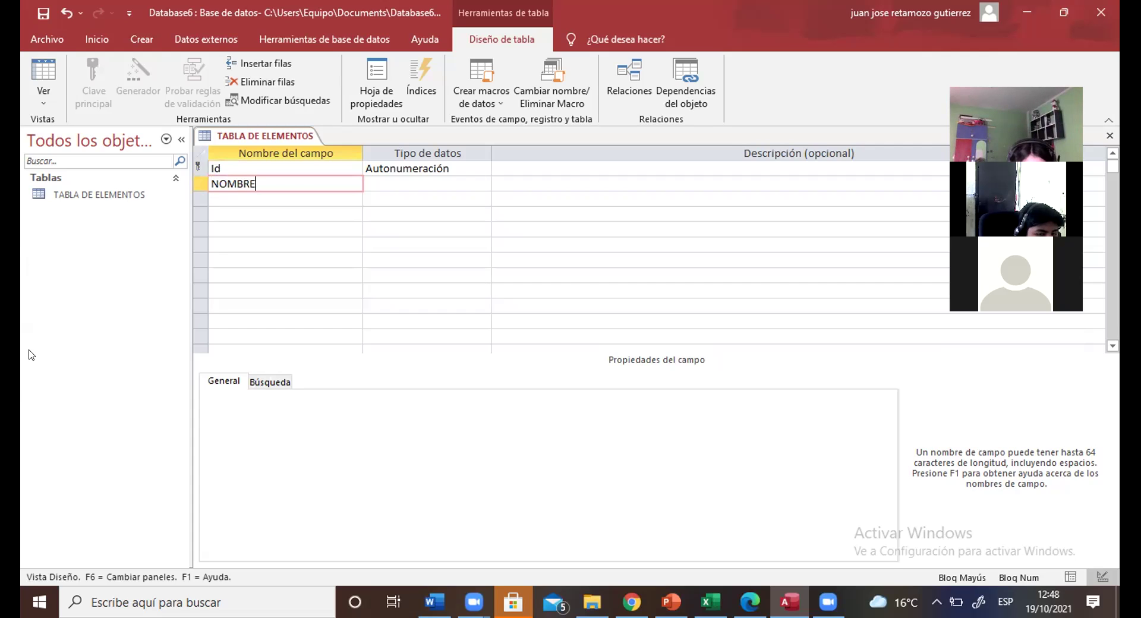
{"action": "left_click", "coordinate": [442, 180]}
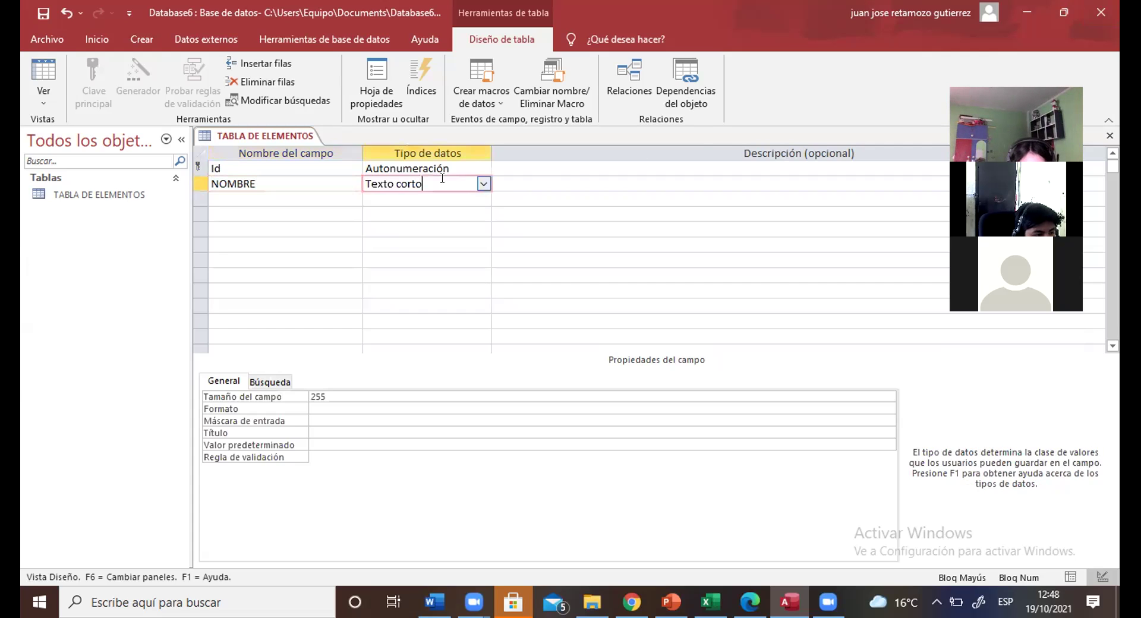
{"action": "left_click", "coordinate": [482, 184]}
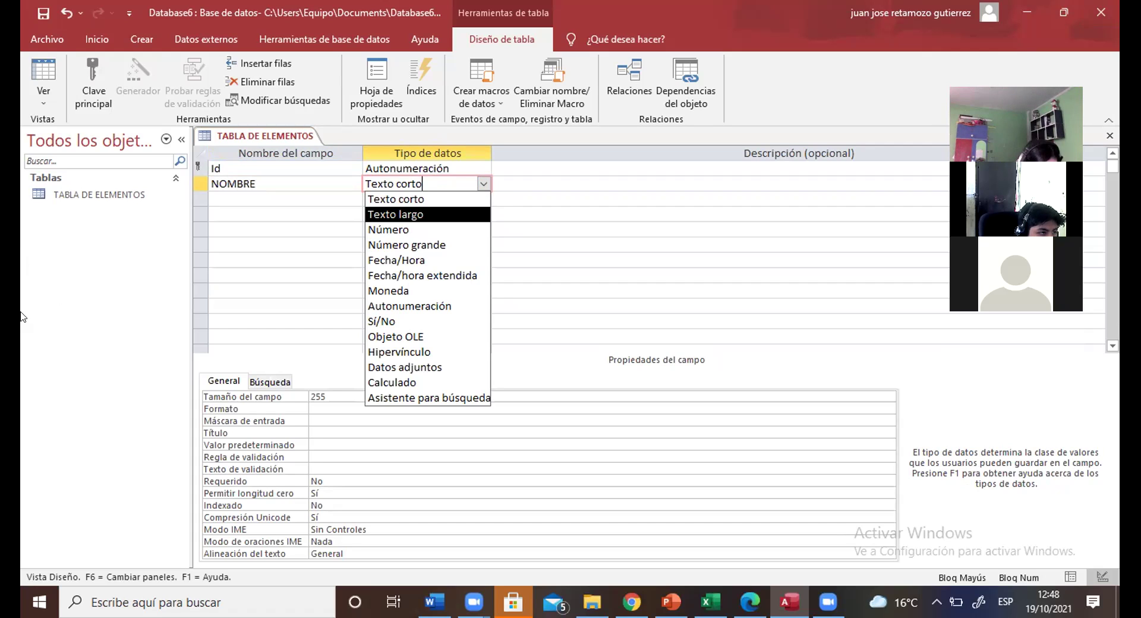
{"action": "left_click", "coordinate": [424, 200]}
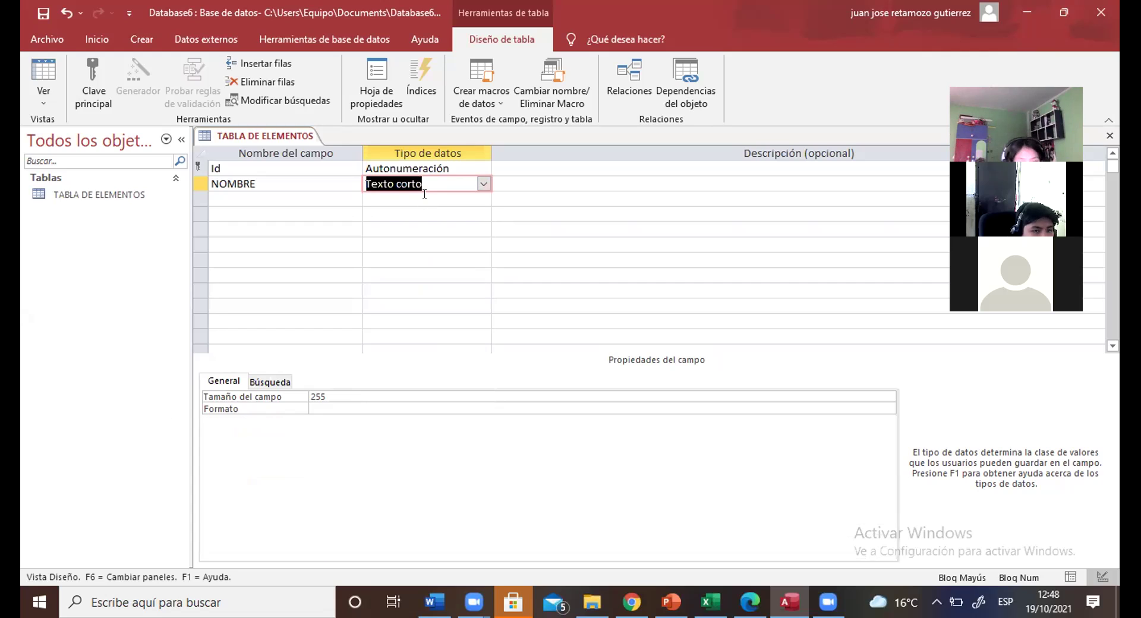
{"action": "left_click", "coordinate": [337, 201]}
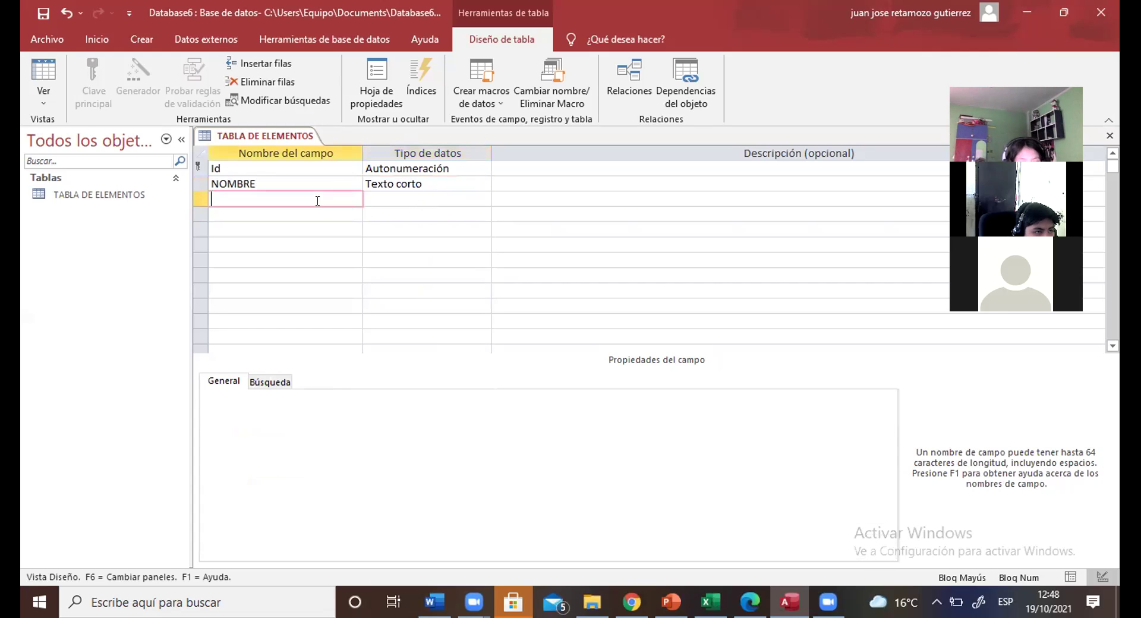
{"action": "type", "text": "APELLIDO"}
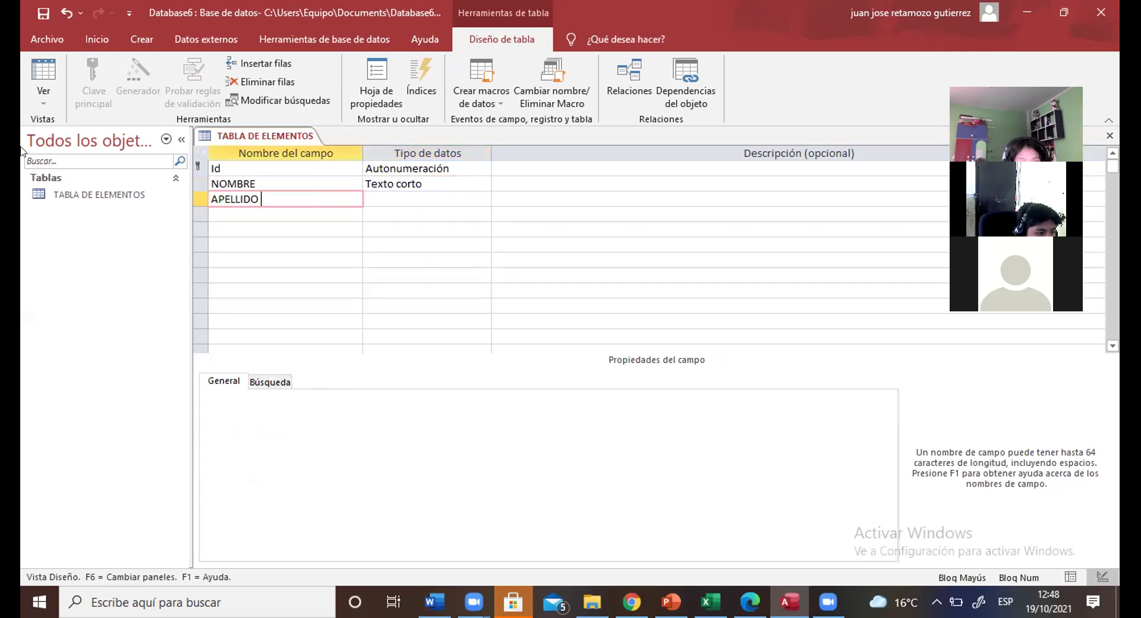
{"action": "left_click", "coordinate": [485, 200]}
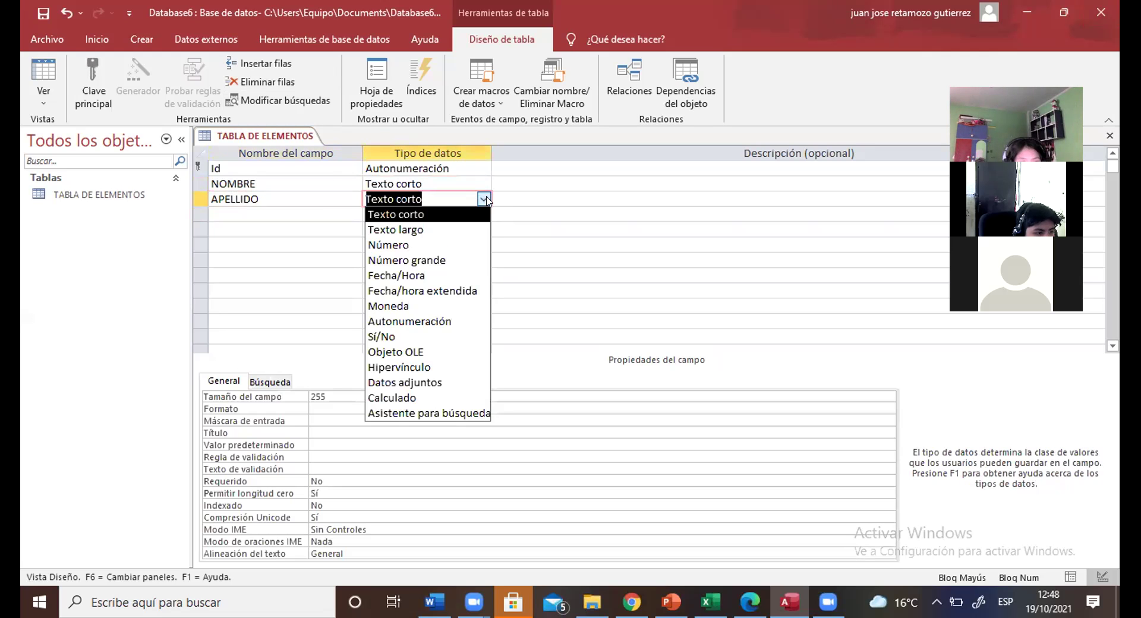
{"action": "left_click", "coordinate": [486, 200]}
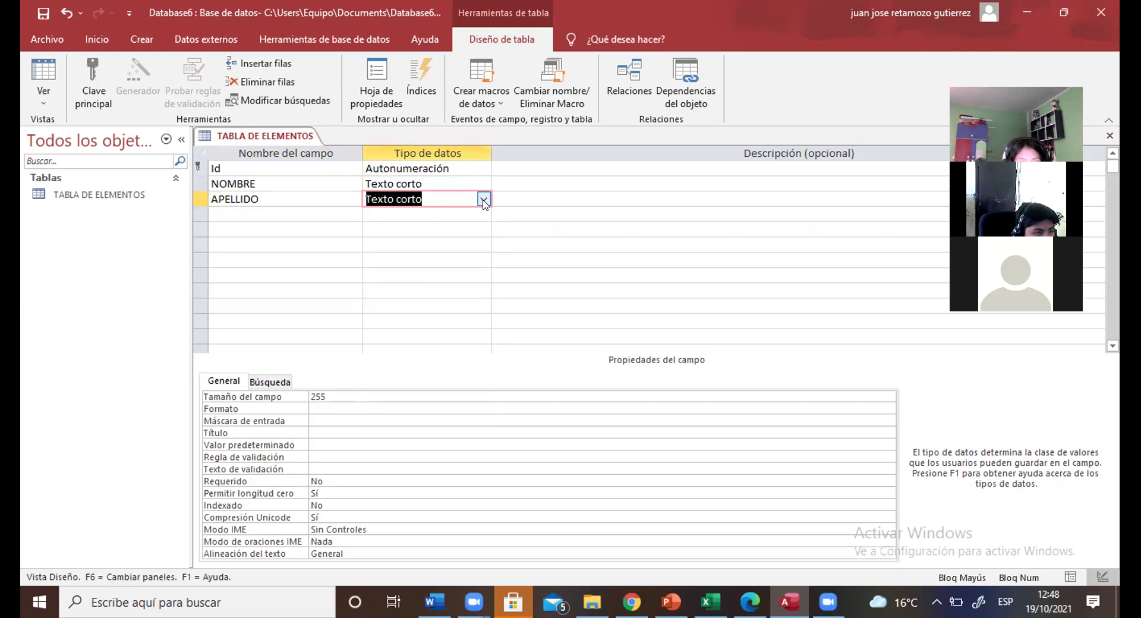
{"action": "left_click", "coordinate": [483, 200]}
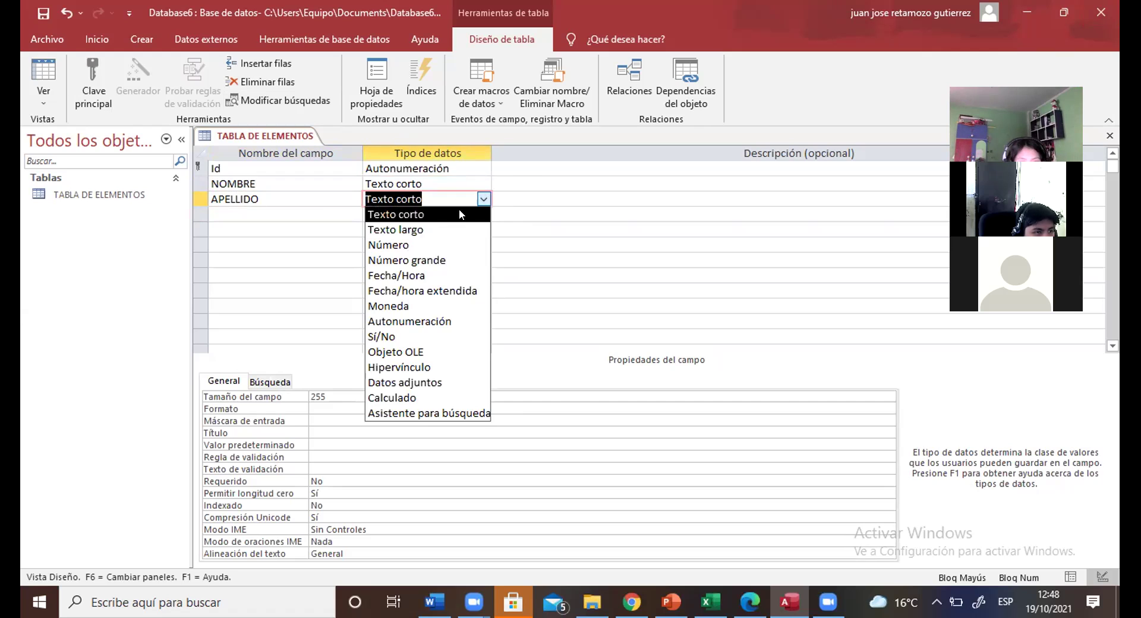
{"action": "left_click", "coordinate": [459, 213]}
Step: Add a CELULAR field with data type Número
{"action": "left_click", "coordinate": [238, 215]}
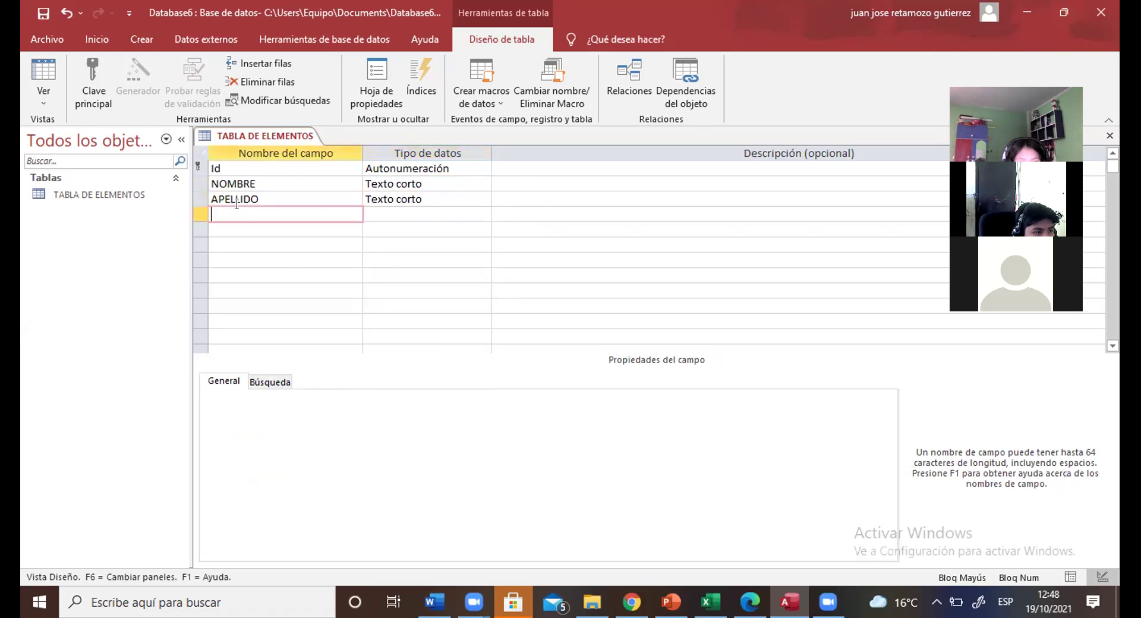
{"action": "type", "text": "CELULAR"}
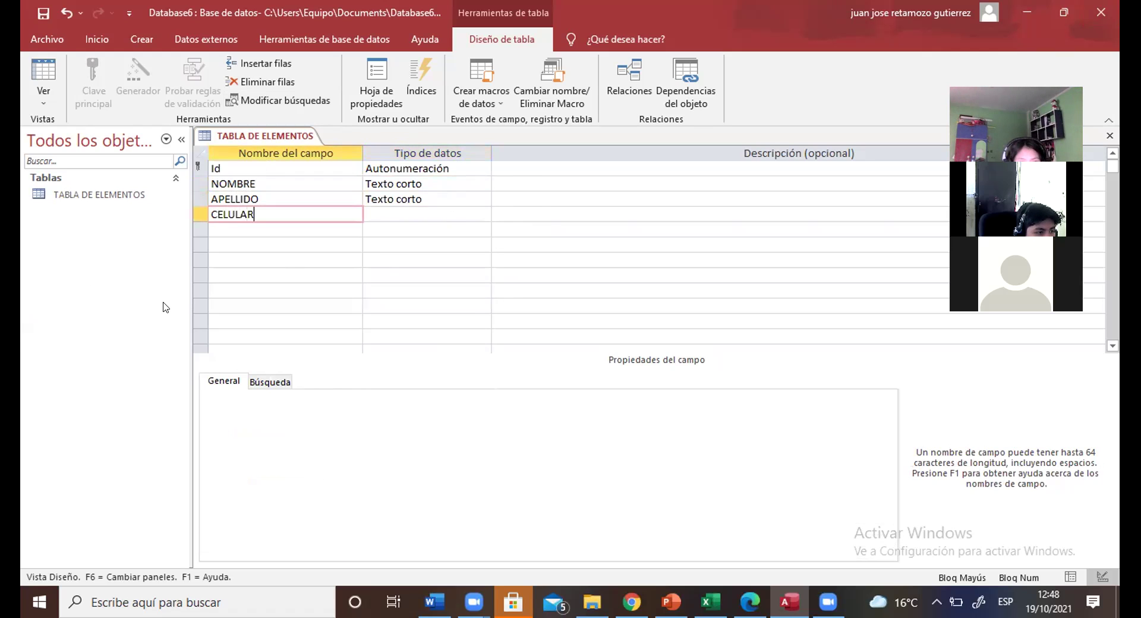
{"action": "left_click", "coordinate": [484, 214]}
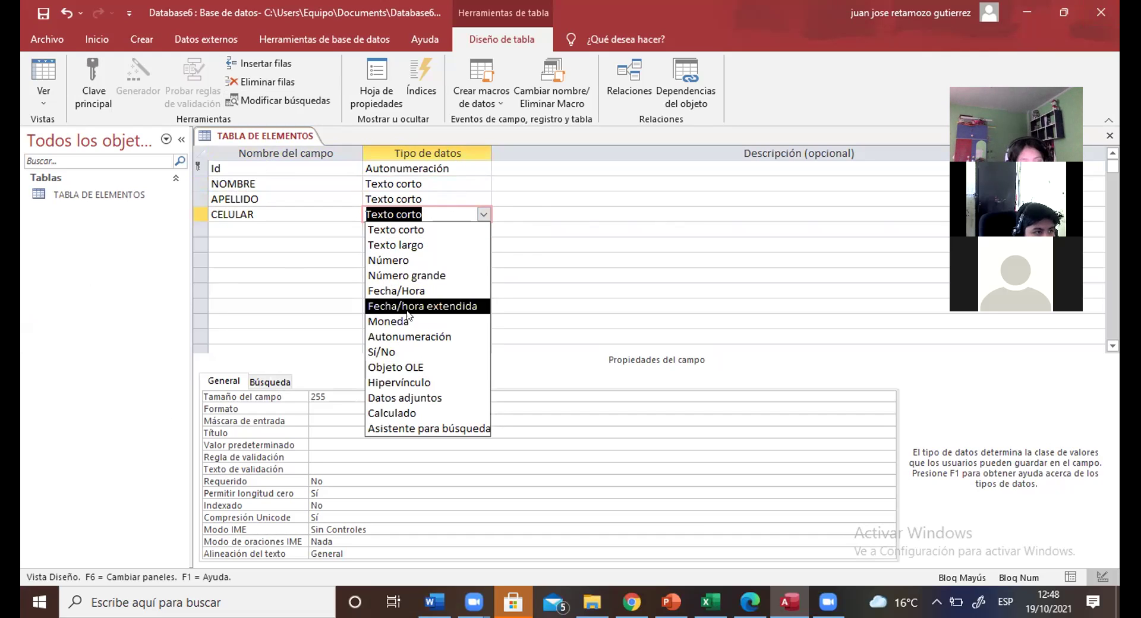
{"action": "left_click", "coordinate": [403, 261]}
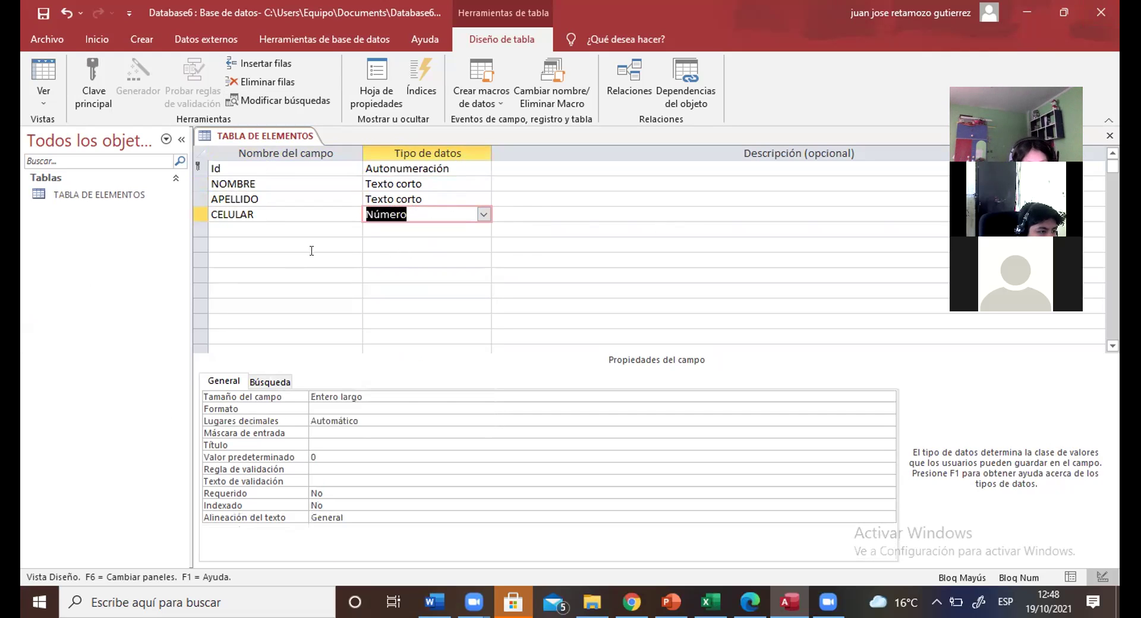
Step: Add a Dirrección field with data type Texto largo
{"action": "left_click", "coordinate": [238, 226]}
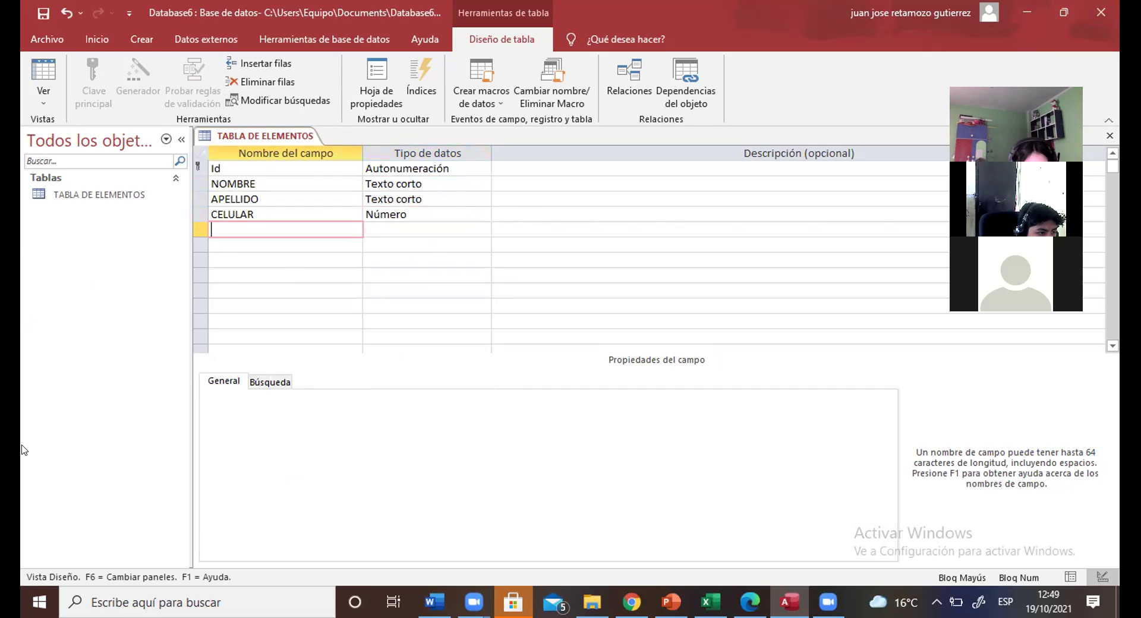
{"action": "type", "text": "D"}
{"action": "key", "text": "Caps_Lock"}
{"action": "type", "text": "irreccion"}
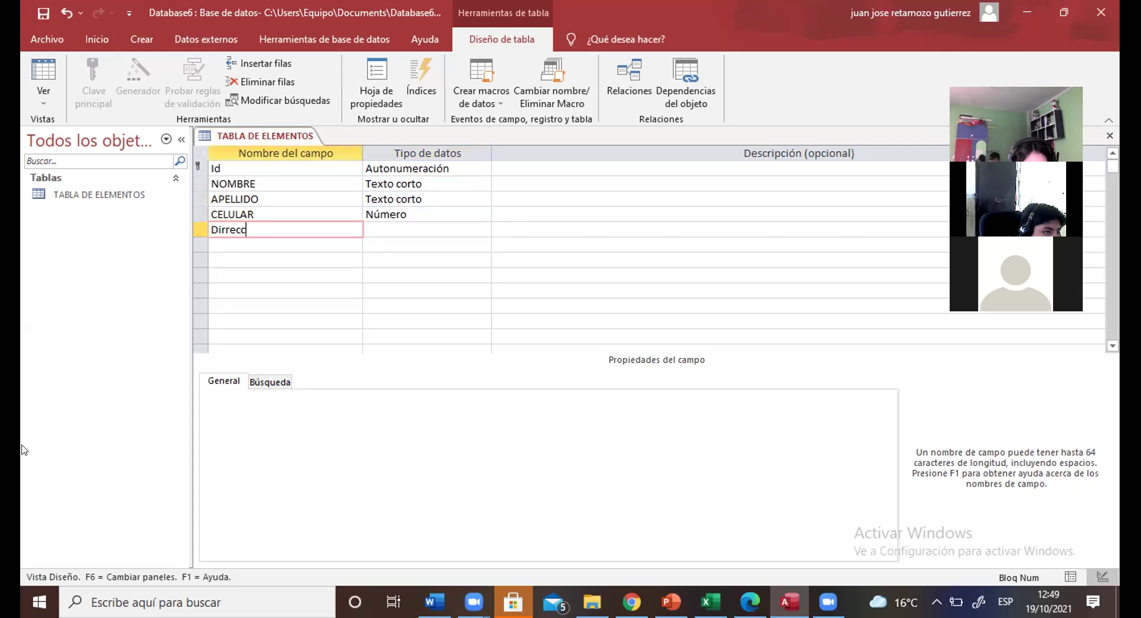
{"action": "key", "text": "BackSpace"}
{"action": "key", "text": "BackSpace"}
{"action": "key", "text": "BackSpace"}
{"action": "key", "text": "BackSpace"}
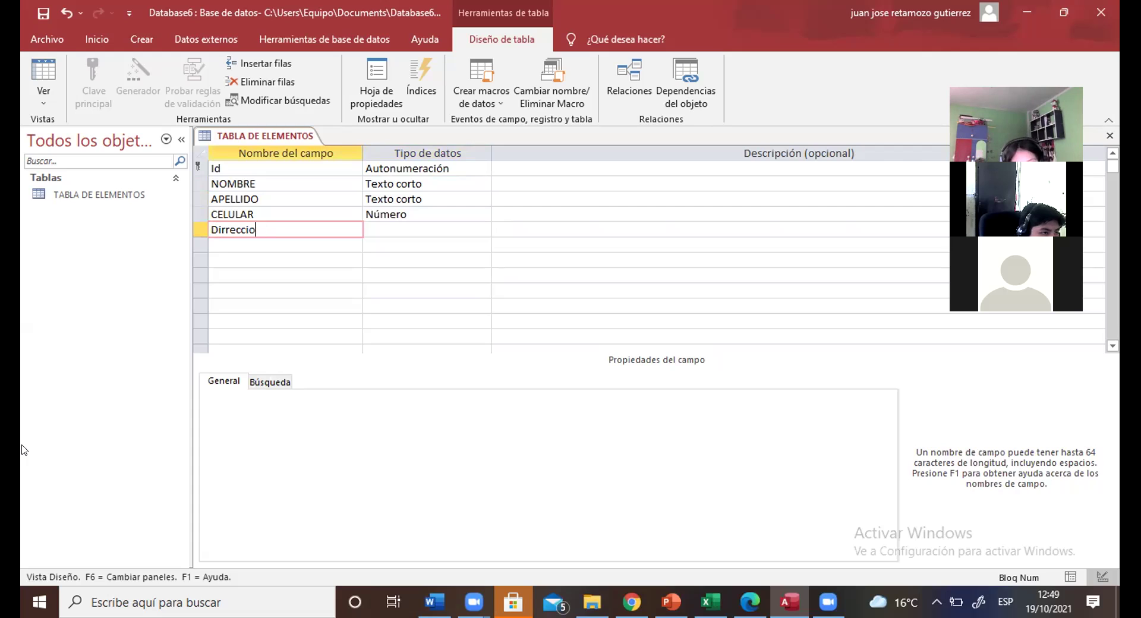
{"action": "type", "text": "ción"}
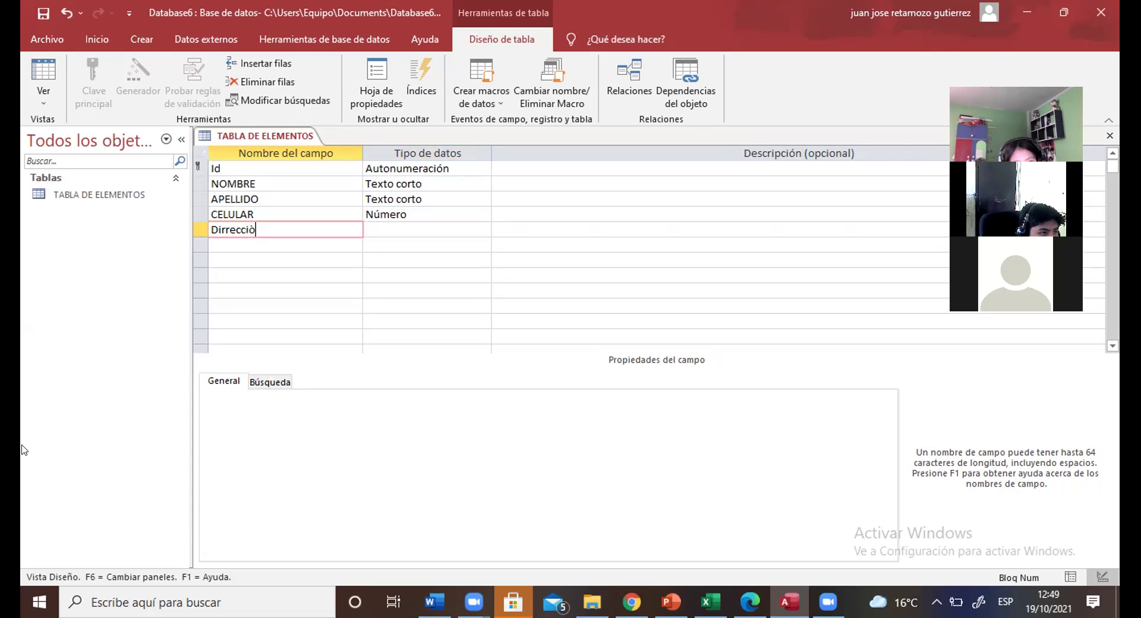
{"action": "left_click", "coordinate": [441, 235]}
{"action": "left_click", "coordinate": [478, 234]}
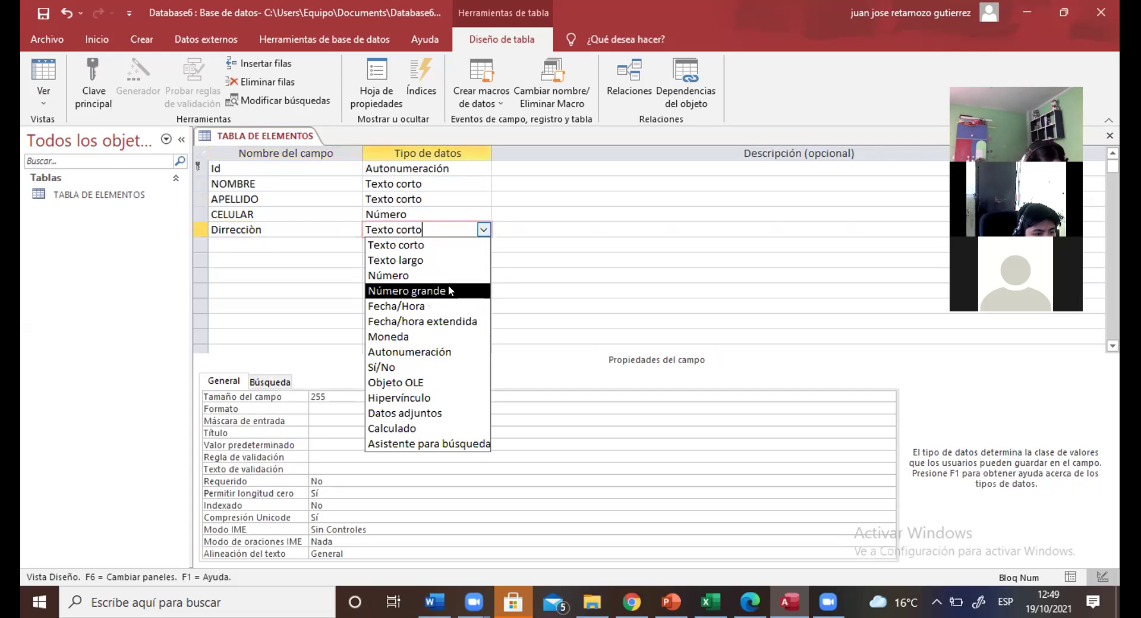
{"action": "left_click", "coordinate": [463, 262]}
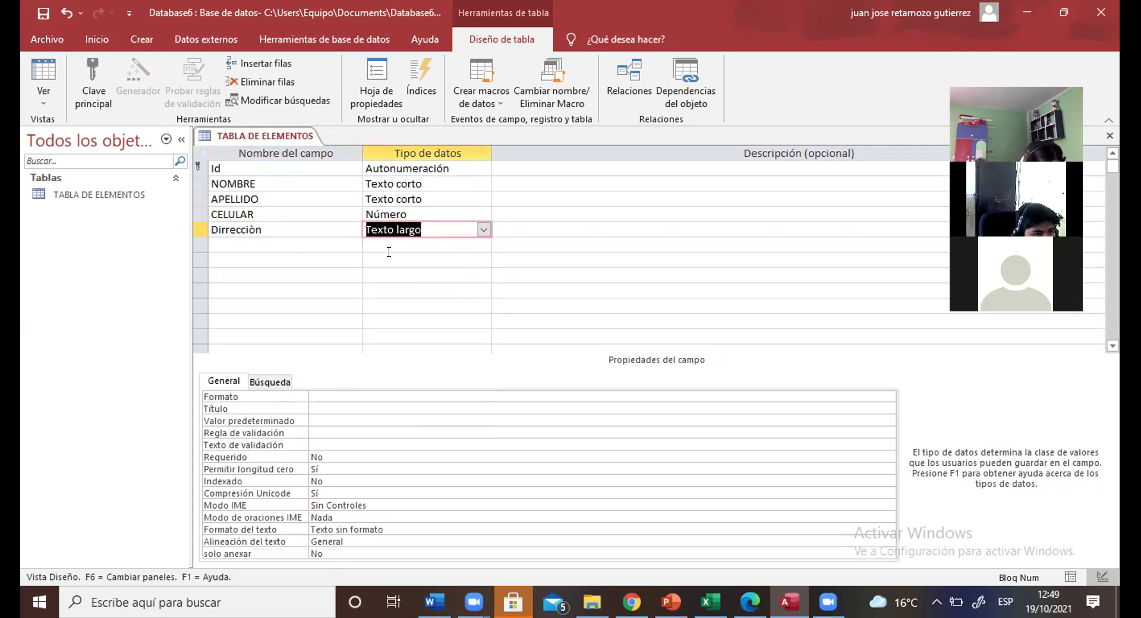
Step: Add a Sexo field kept as Texto corto
{"action": "left_click", "coordinate": [263, 245]}
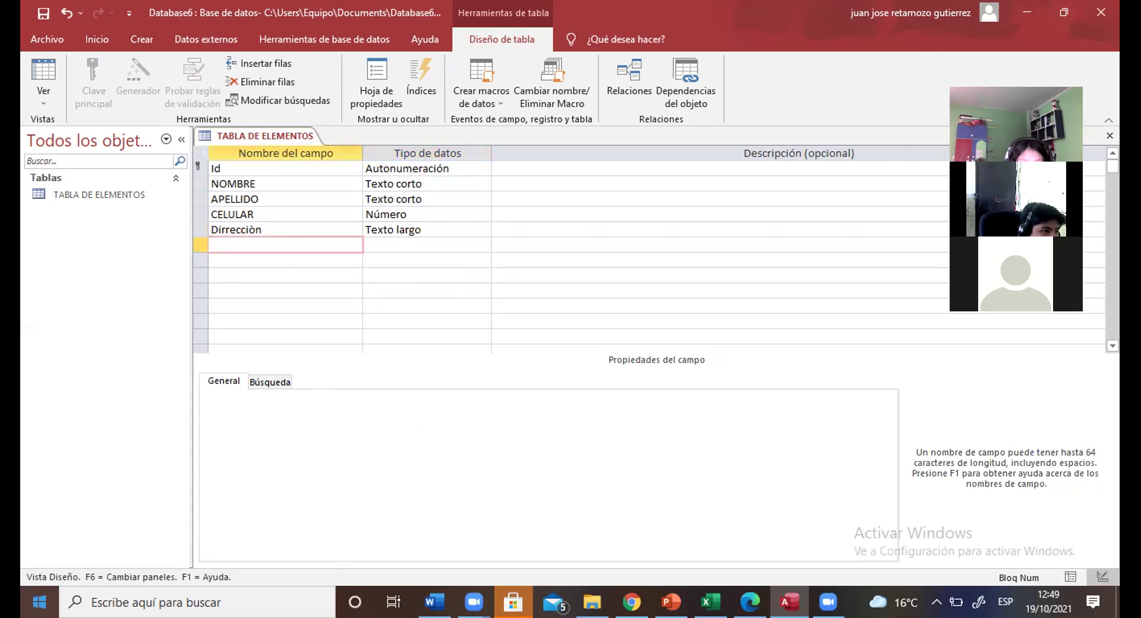
{"action": "type", "text": "S"}
{"action": "key", "text": "Caps_Lock"}
{"action": "type", "text": "exo"}
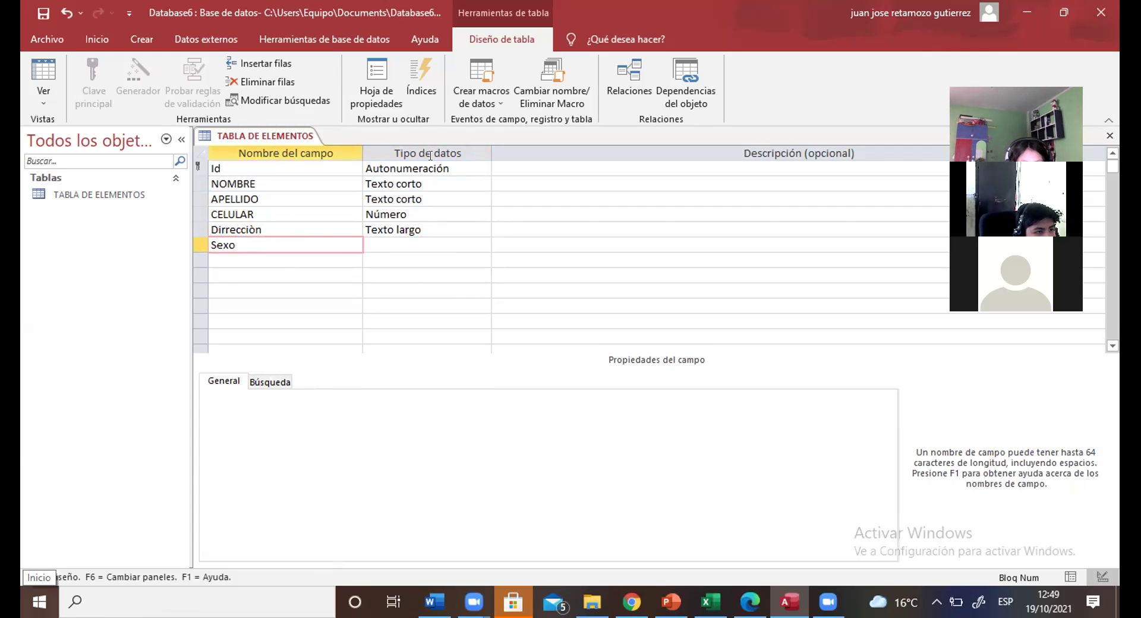
{"action": "key", "text": "Tab"}
{"action": "left_click", "coordinate": [484, 244]}
{"action": "left_click", "coordinate": [464, 260]}
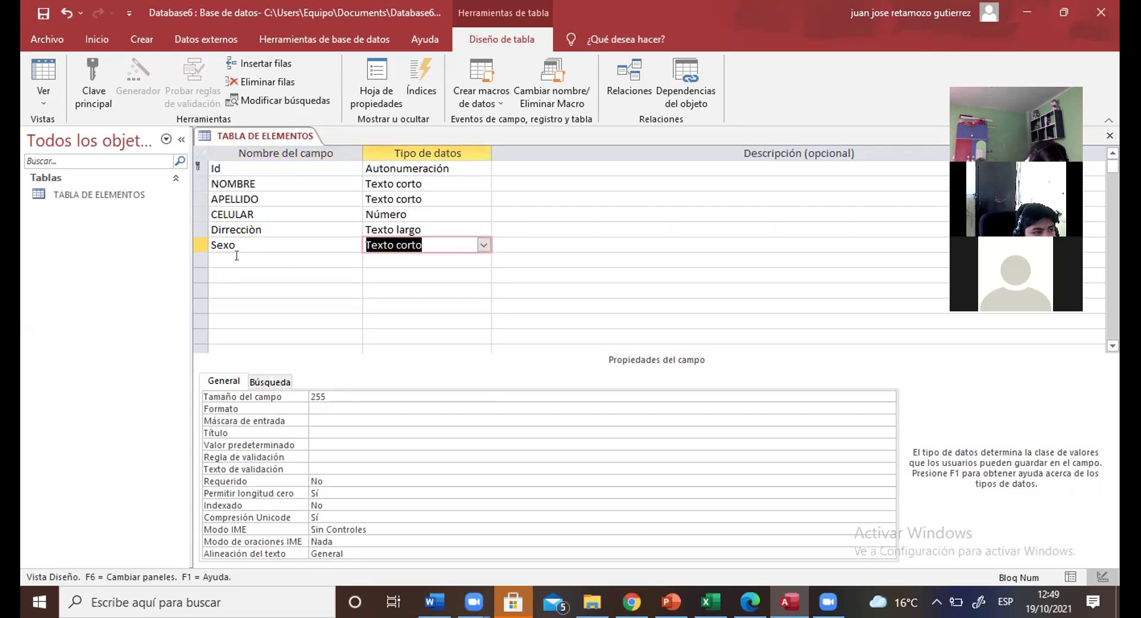
Step: Add a Fecha de nacimiento field with data type Fecha/Hora
{"action": "left_click", "coordinate": [237, 257]}
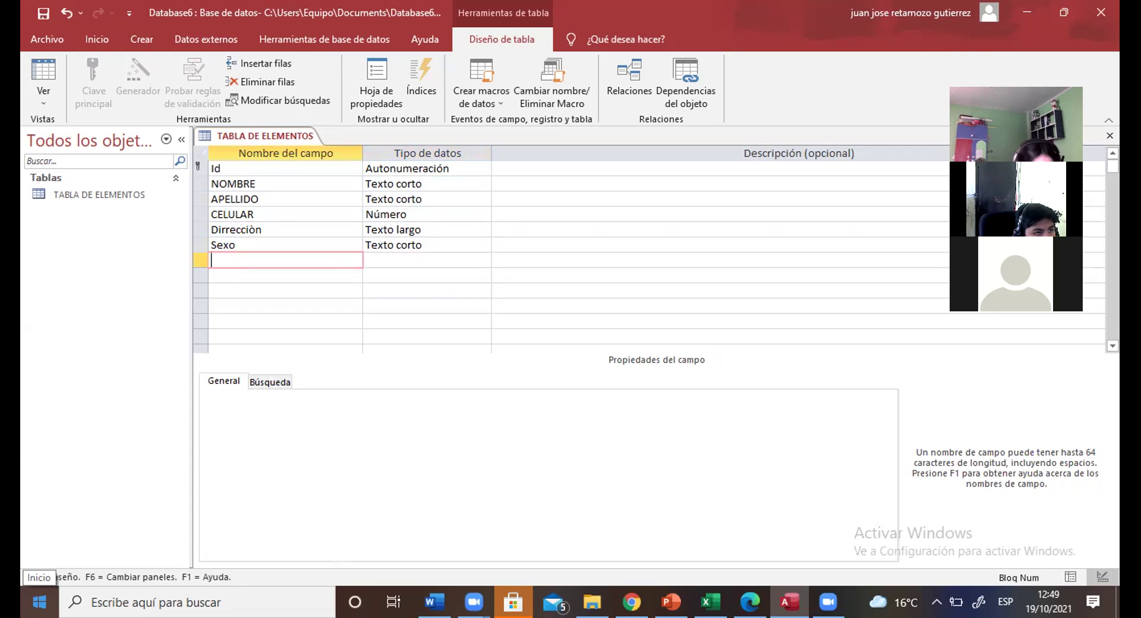
{"action": "key", "text": "Caps_Lock"}
{"action": "type", "text": "FEC"}
{"action": "key", "text": "BackSpace"}
{"action": "key", "text": "BackSpace"}
{"action": "key", "text": "Caps_Lock"}
{"action": "type", "text": "echa de nacimiento"}
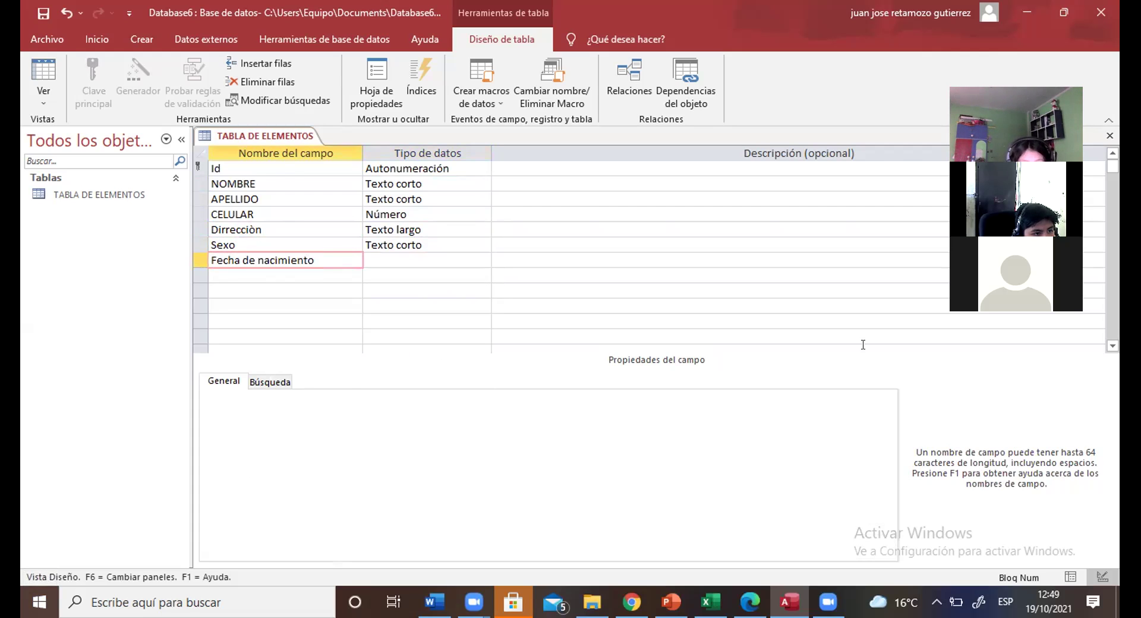
{"action": "left_click", "coordinate": [483, 259]}
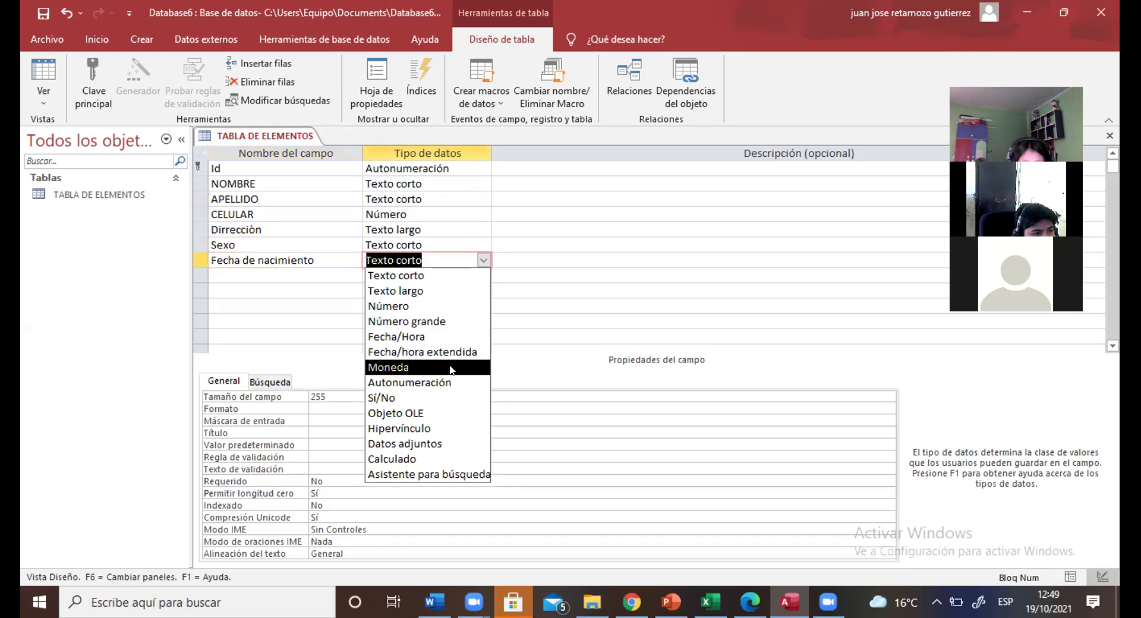
{"action": "left_click", "coordinate": [422, 337]}
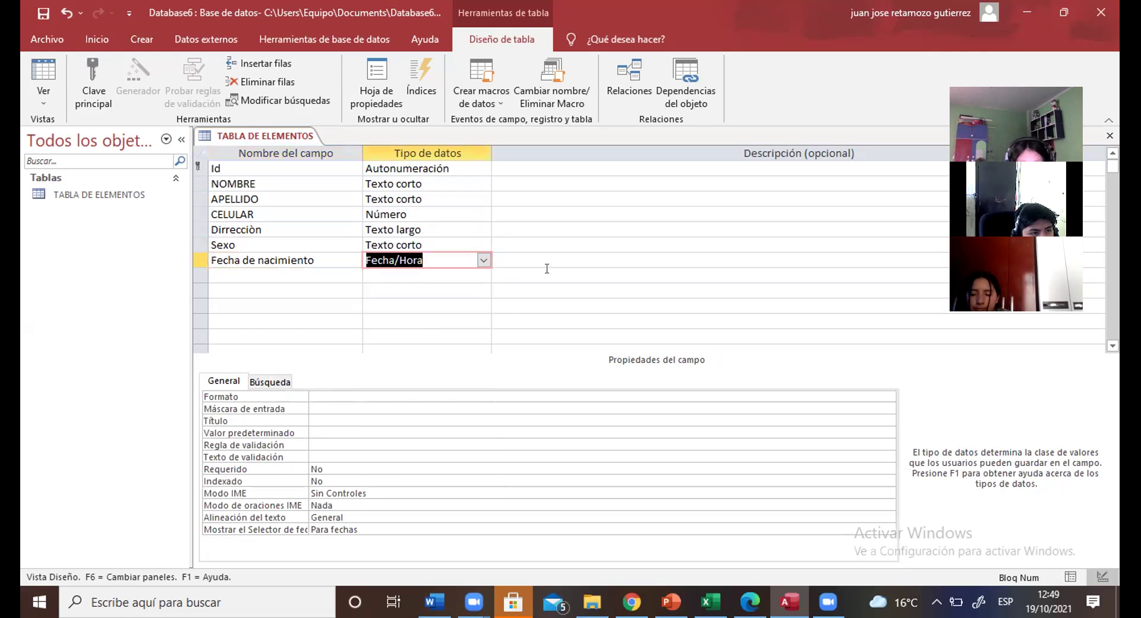
{"action": "left_click", "coordinate": [324, 302]}
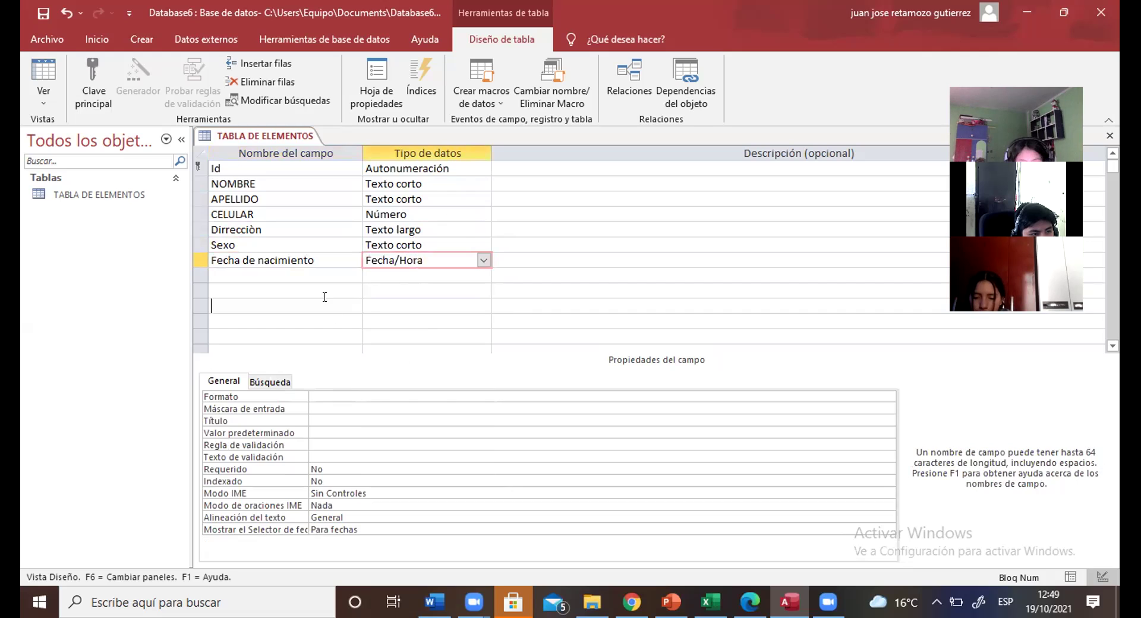
{"action": "left_click", "coordinate": [290, 276]}
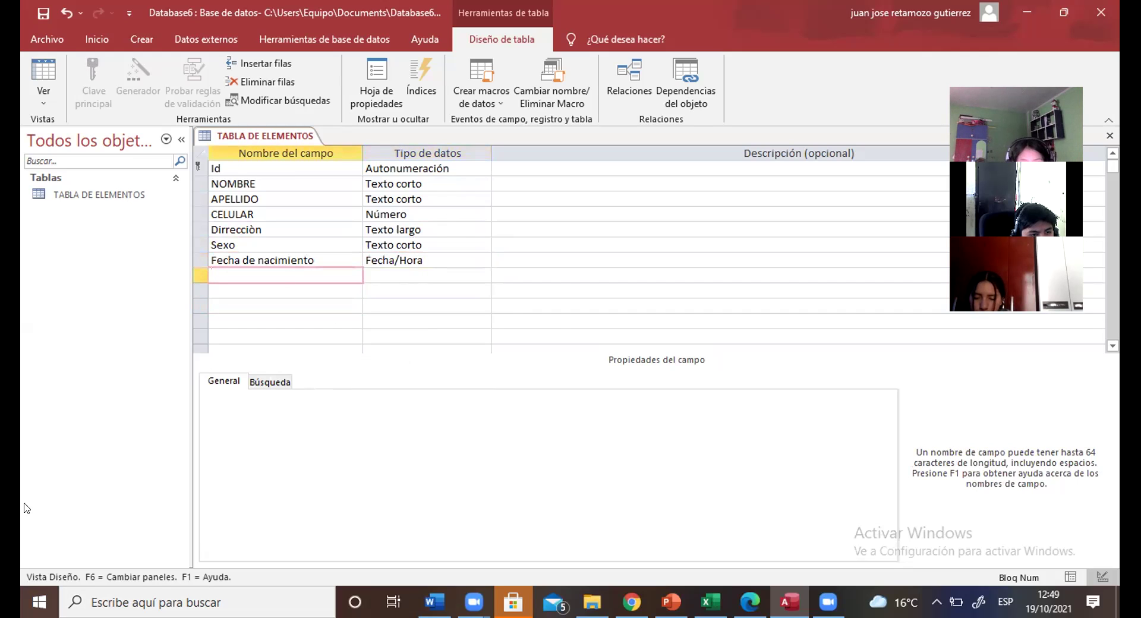
Step: Add a Sueldo field with data type Moneda
{"action": "type", "text": "Suek"}
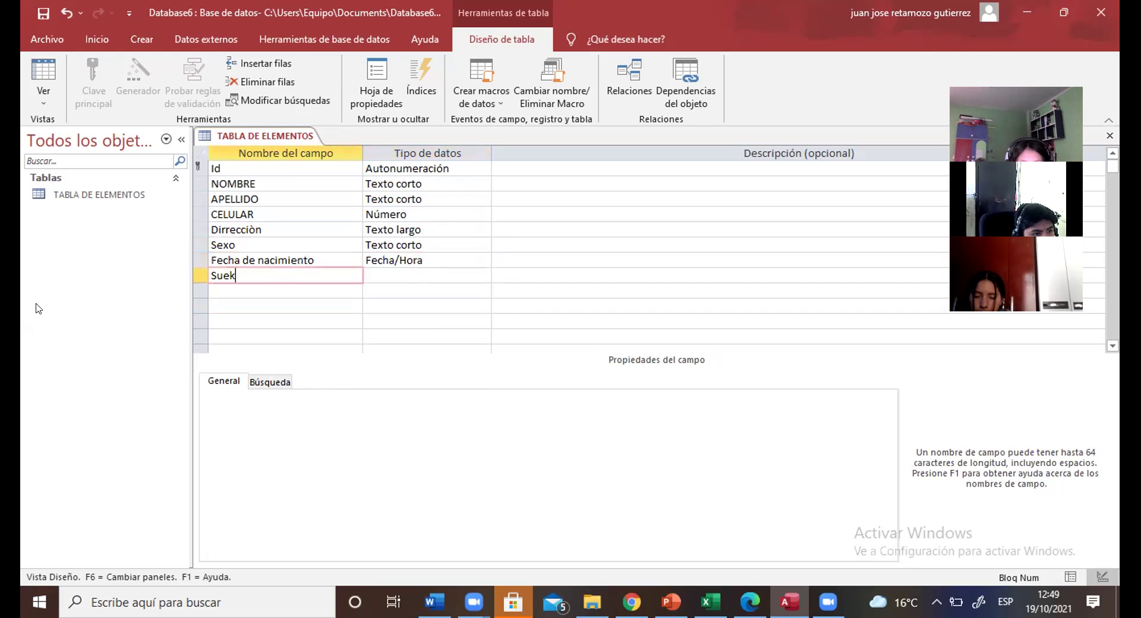
{"action": "key", "text": "BackSpace"}
{"action": "type", "text": "ldo"}
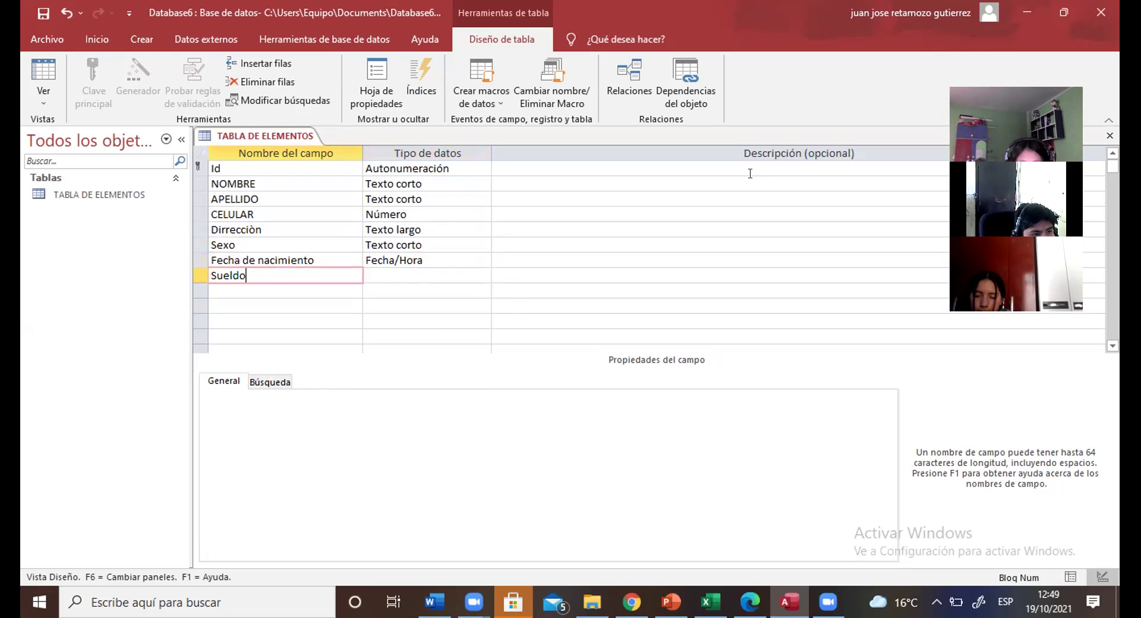
{"action": "key", "text": "Tab"}
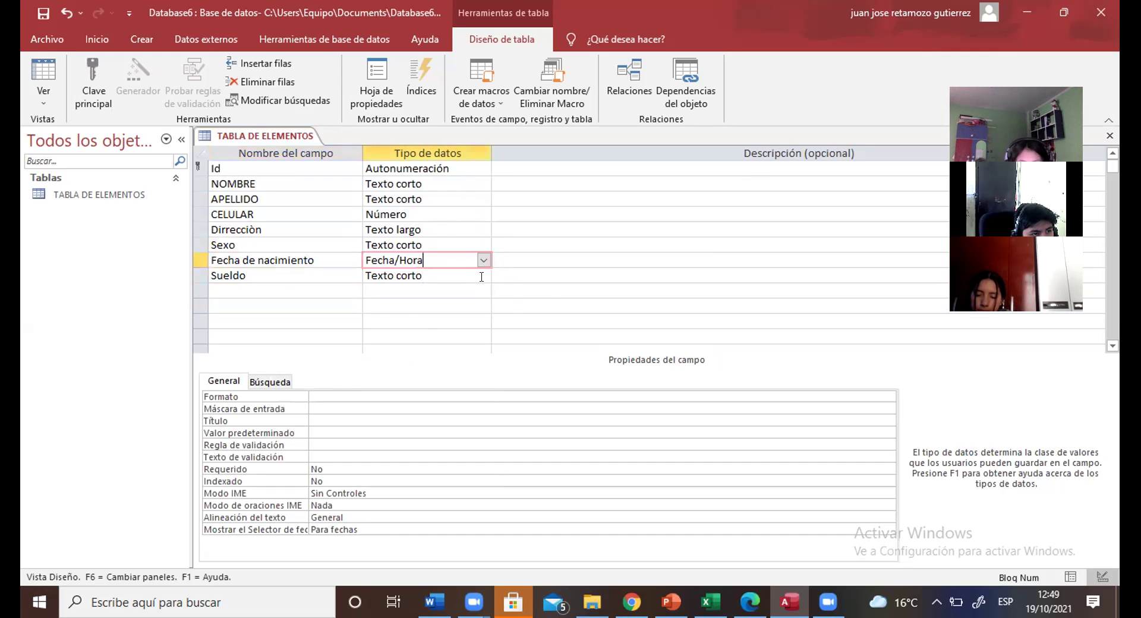
{"action": "left_click", "coordinate": [482, 275]}
{"action": "left_click", "coordinate": [483, 275]}
{"action": "left_click", "coordinate": [482, 276]}
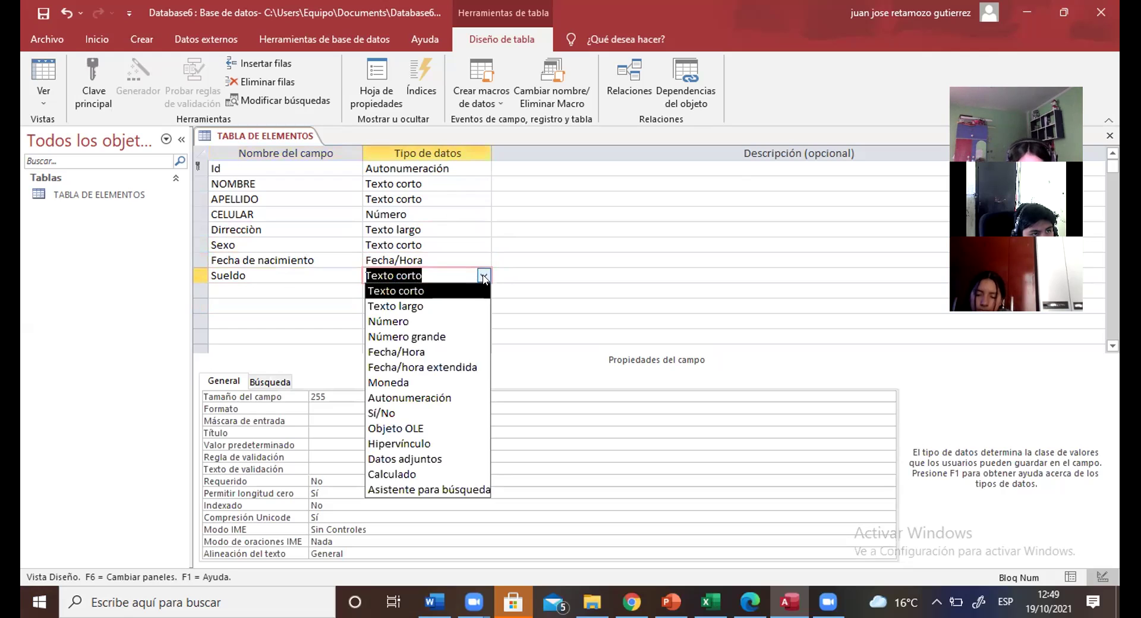
{"action": "left_click", "coordinate": [435, 383]}
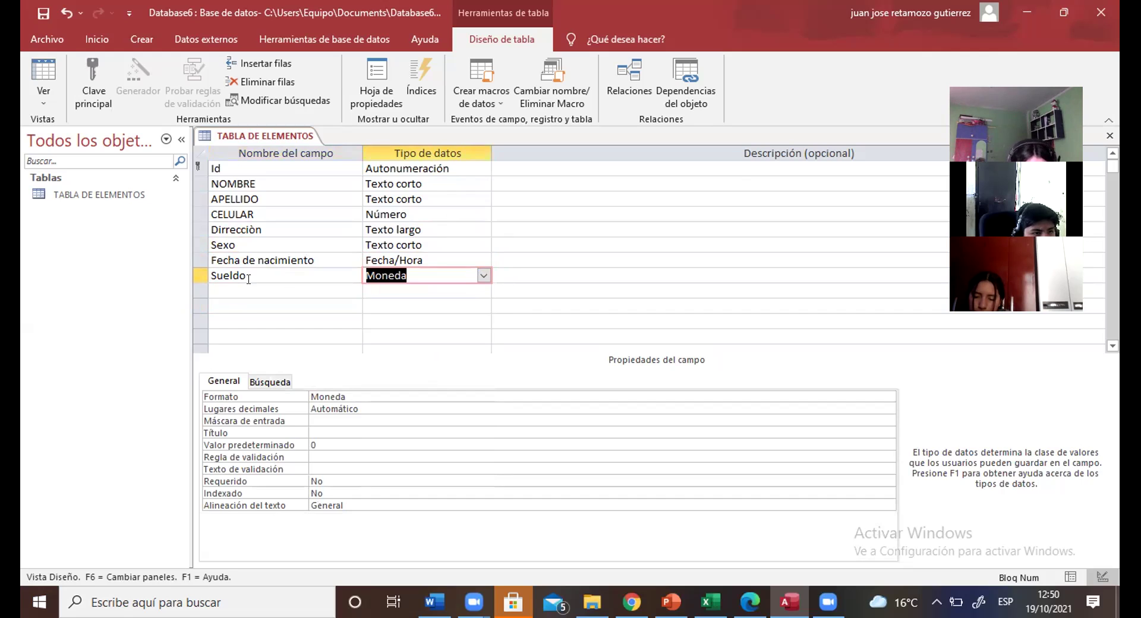
Step: Name the next field Prueba covid
{"action": "key", "text": "Return"}
{"action": "key", "text": "Return"}
{"action": "type", "text": "Ca"}
{"action": "key", "text": "BackSpace"}
{"action": "key", "text": "BackSpace"}
{"action": "type", "text": "Carde de"}
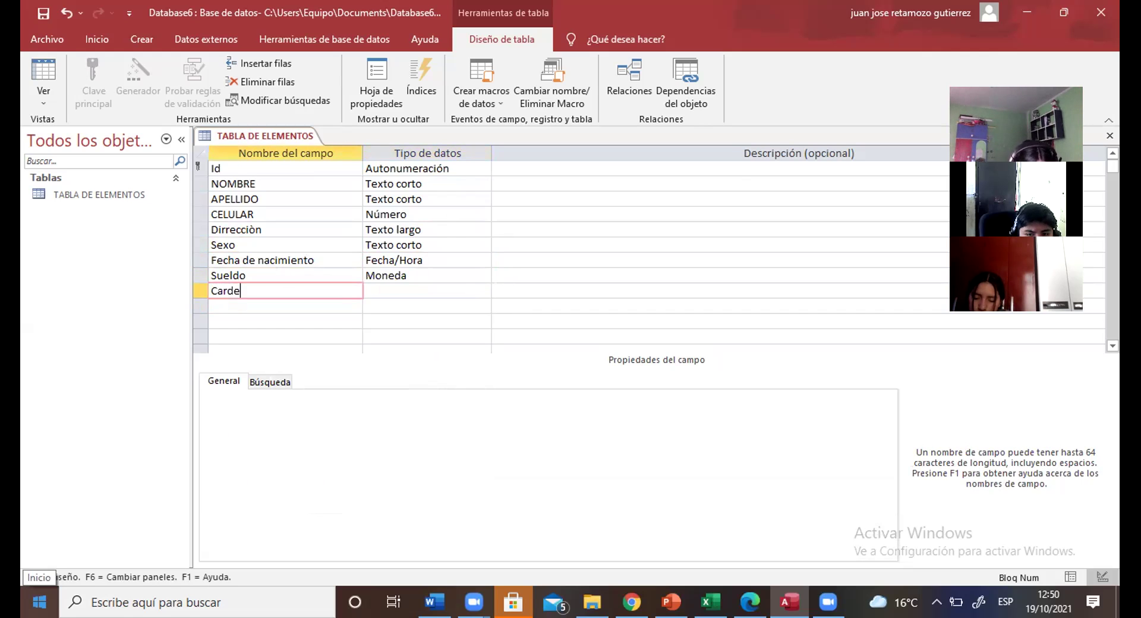
{"action": "type", "text": "vac"}
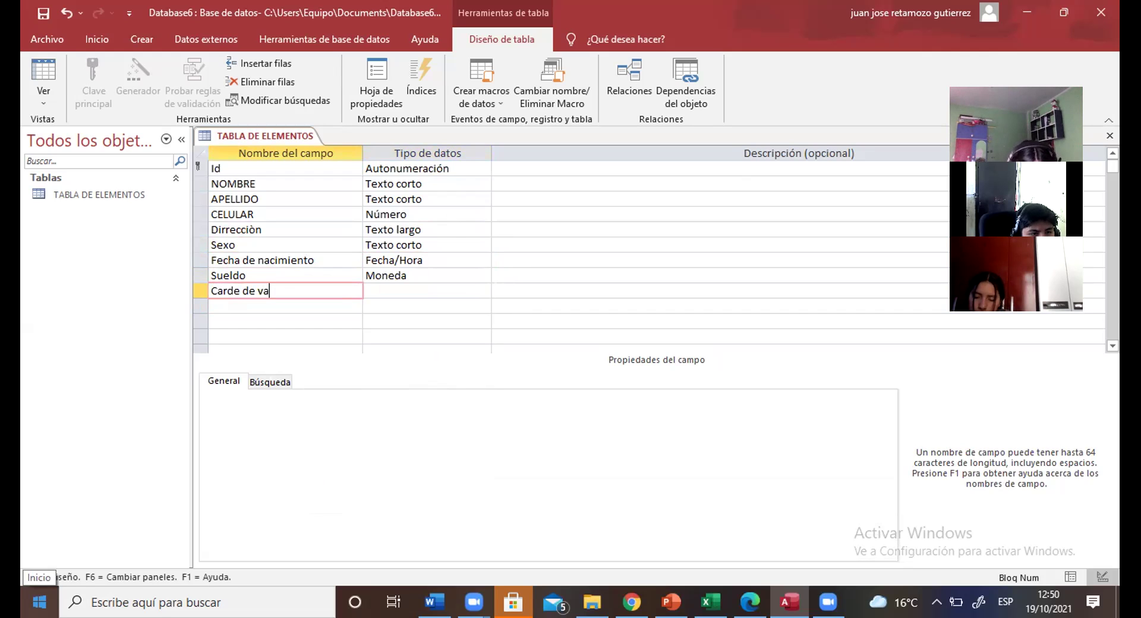
{"action": "key", "text": "BackSpace"}
{"action": "key", "text": "BackSpace"}
{"action": "key", "text": "BackSpace"}
{"action": "key", "text": "BackSpace"}
{"action": "key", "text": "BackSpace"}
{"action": "key", "text": "BackSpace"}
{"action": "key", "text": "BackSpace"}
{"action": "key", "text": "BackSpace"}
{"action": "type", "text": "d"}
{"action": "key", "text": "BackSpace"}
{"action": "key", "text": "BackSpace"}
{"action": "key", "text": "BackSpace"}
{"action": "key", "text": "BackSpace"}
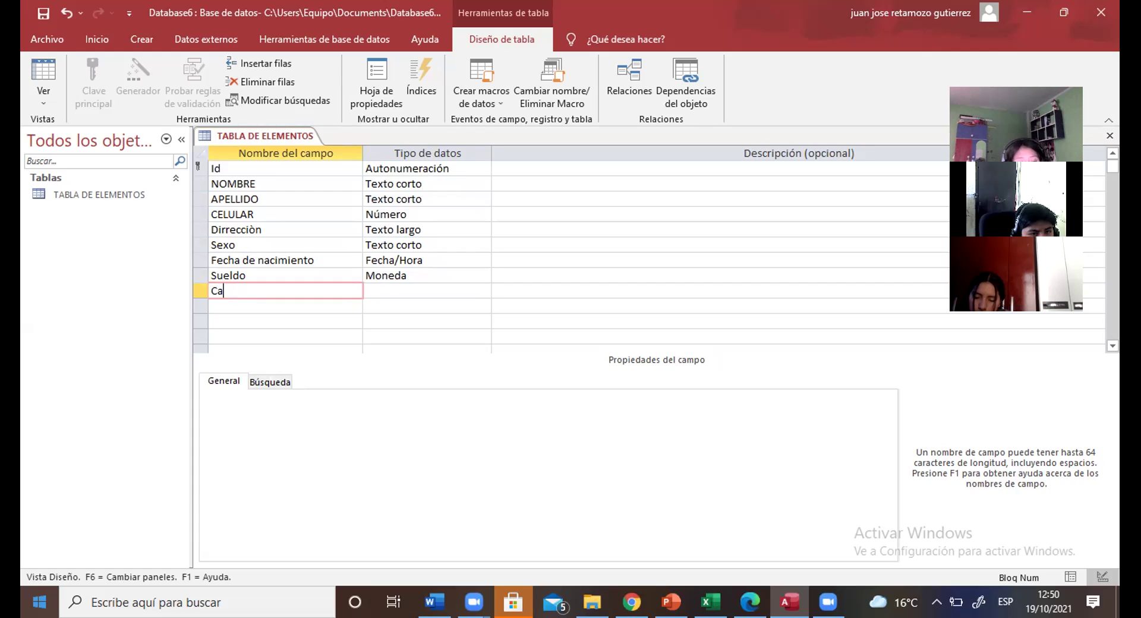
{"action": "type", "text": "pr"}
{"action": "key", "text": "Caps_Lock"}
{"action": "type", "text": "P"}
{"action": "key", "text": "Caps_Lock"}
{"action": "type", "text": "rueba covid"}
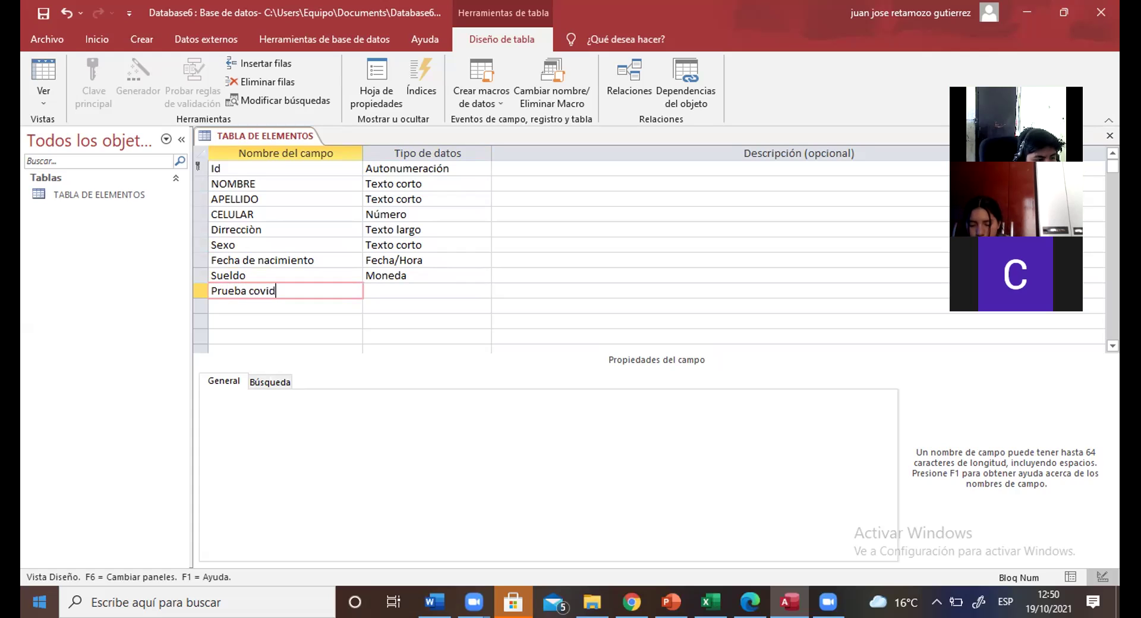
{"action": "key", "text": "Tab"}
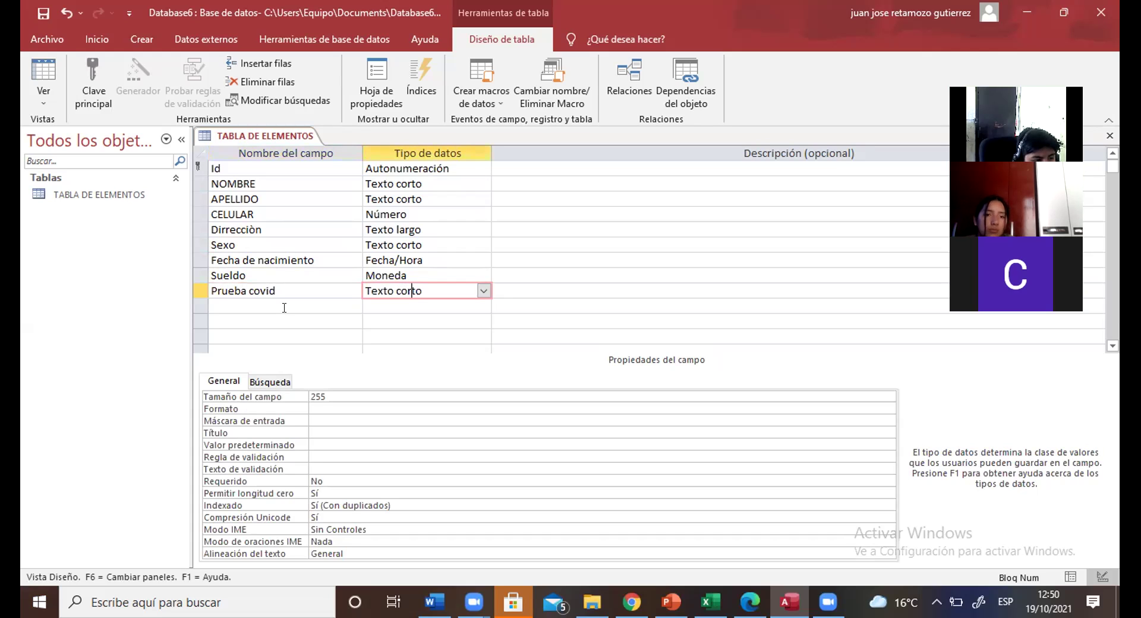
Step: Change Prueba covid's data type from Texto corto to Sí/No
{"action": "left_click", "coordinate": [484, 290]}
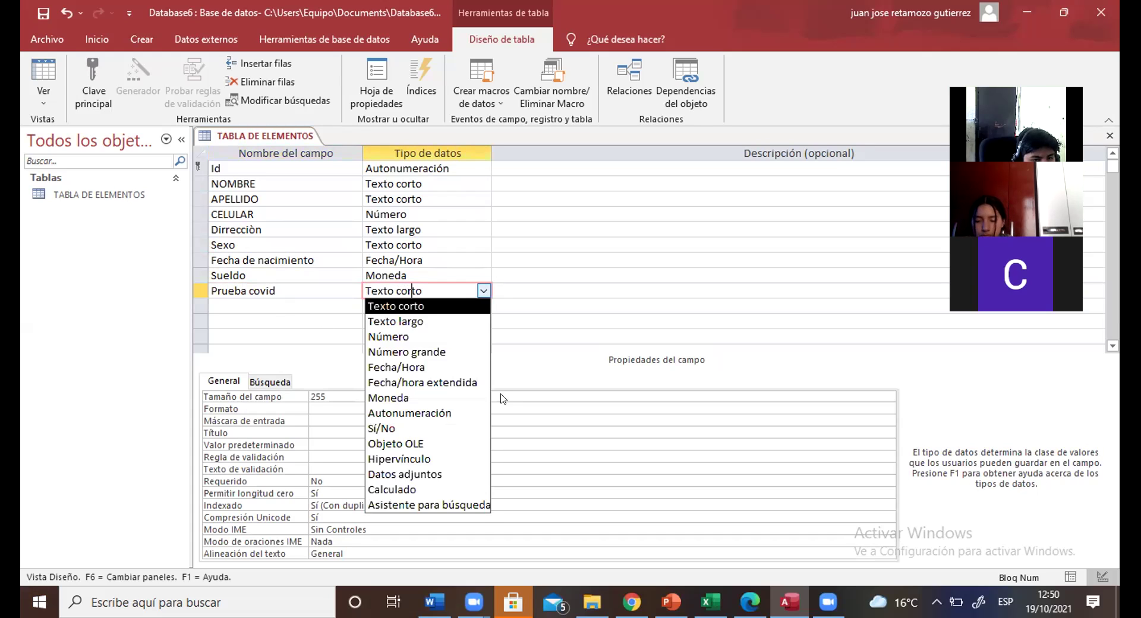
{"action": "key", "text": "Escape"}
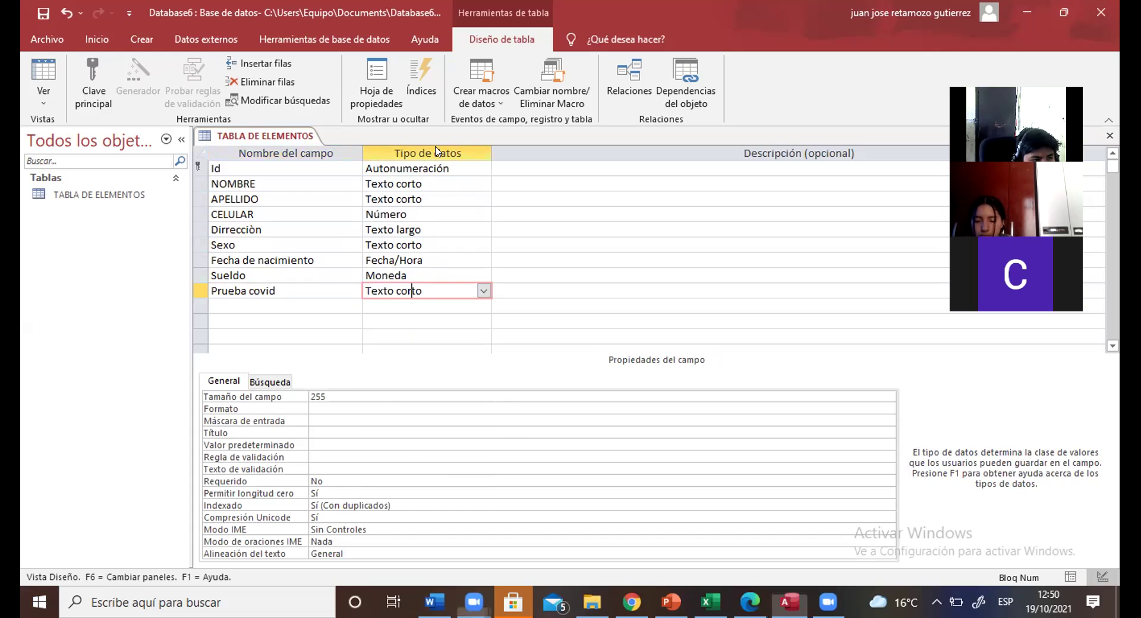
{"action": "left_click", "coordinate": [483, 290]}
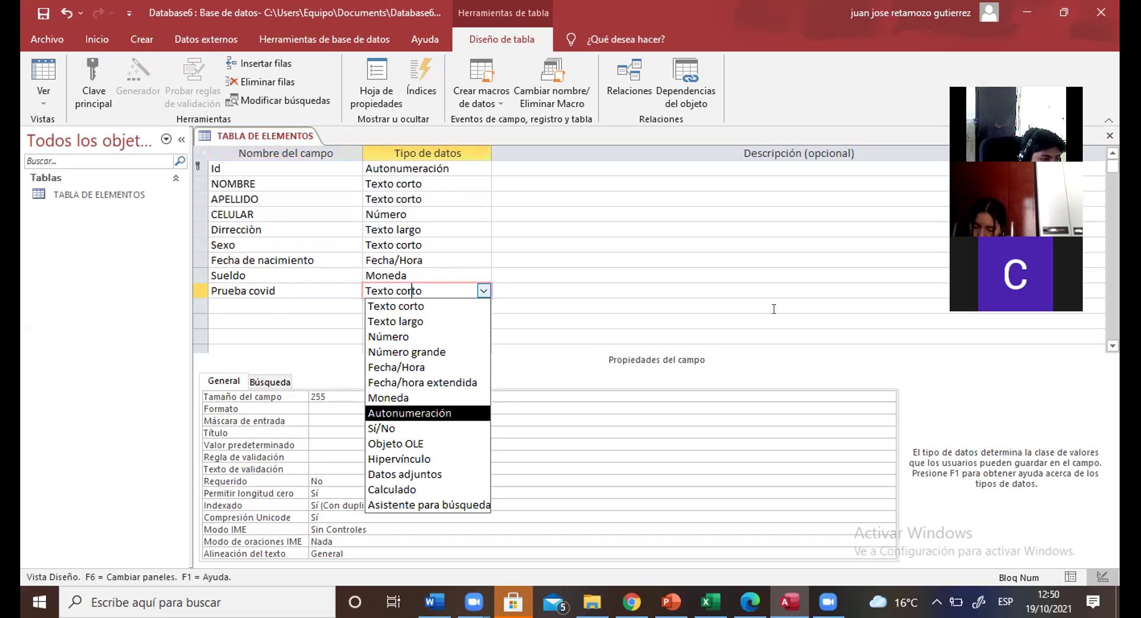
{"action": "left_click", "coordinate": [403, 427]}
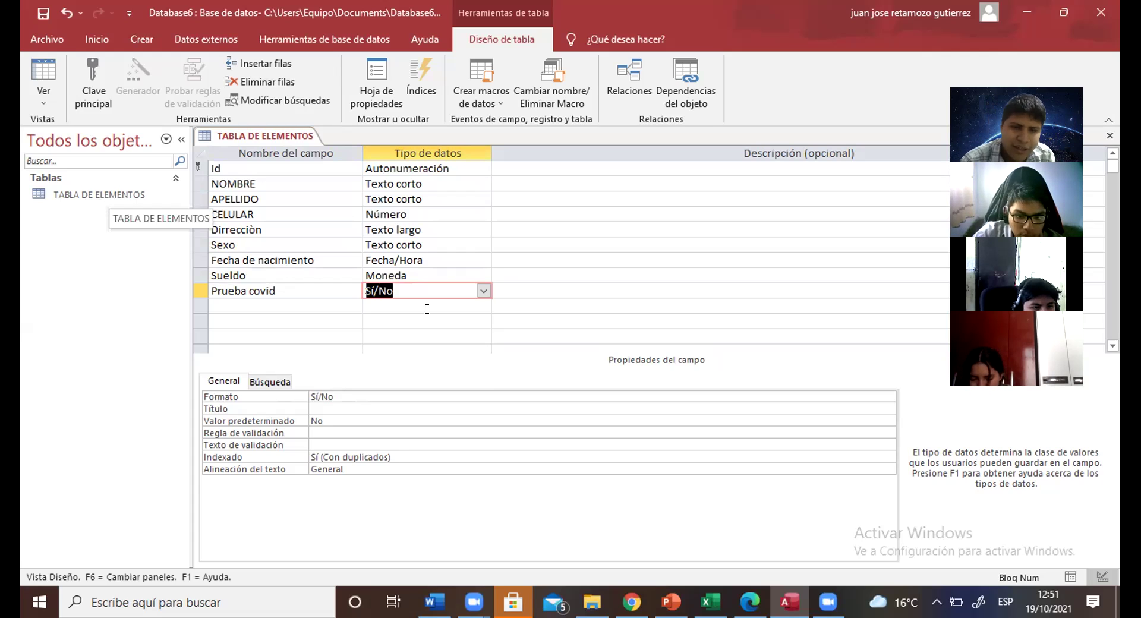
{"action": "left_click", "coordinate": [417, 213]}
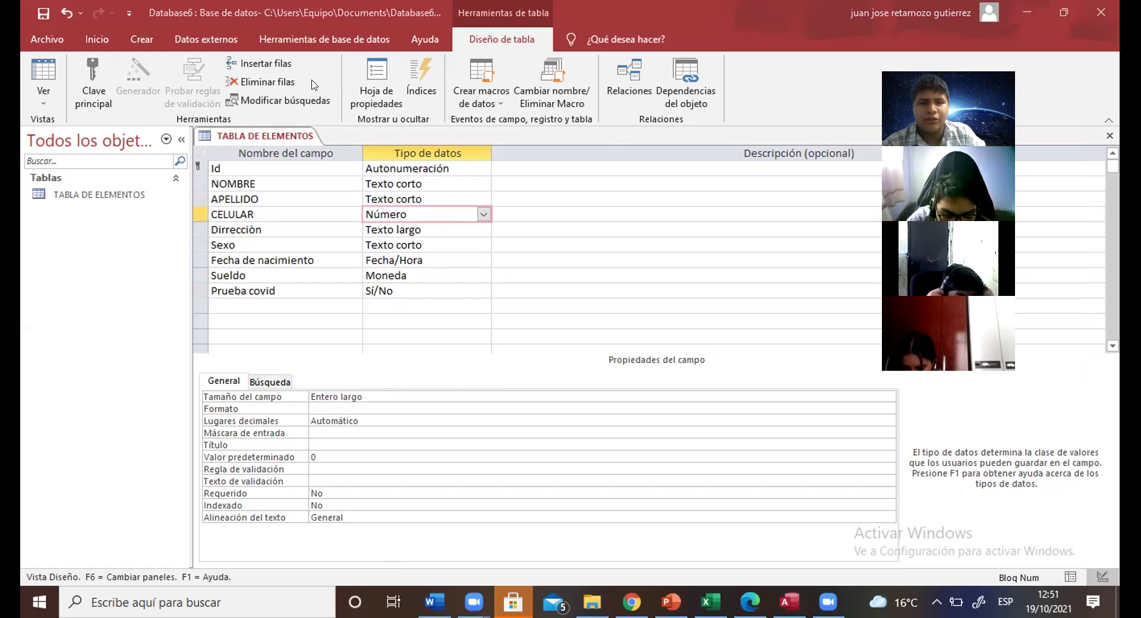
{"action": "mouse_move", "coordinate": [545, 107]}
{"action": "left_mouse_down"}
{"action": "mouse_move", "coordinate": [294, 116]}
{"action": "mouse_move", "coordinate": [321, 132]}
{"action": "left_mouse_up"}
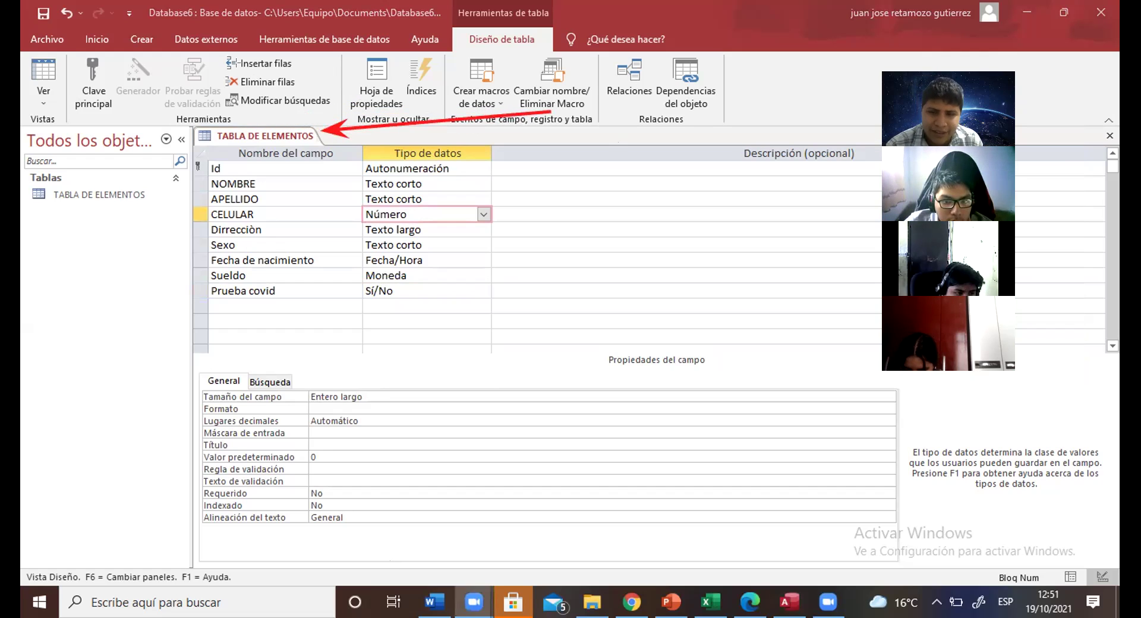
{"action": "right_click", "coordinate": [234, 138]}
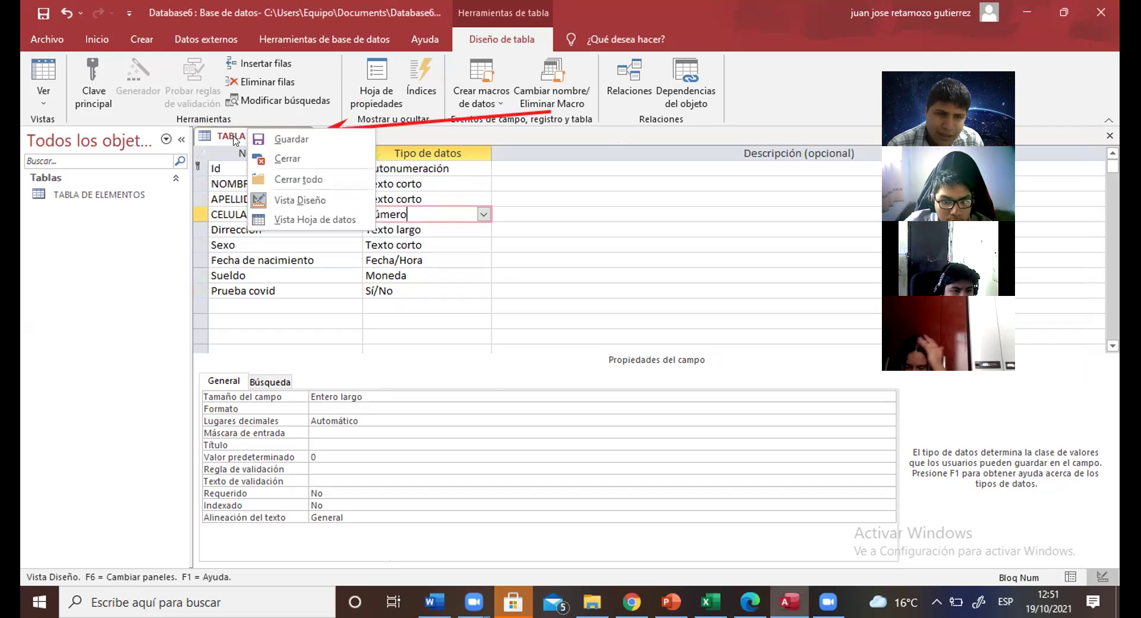
Step: Save TABLA DE ELEMENTOS and switch it to Vista Hoja de datos
{"action": "right_click", "coordinate": [234, 138]}
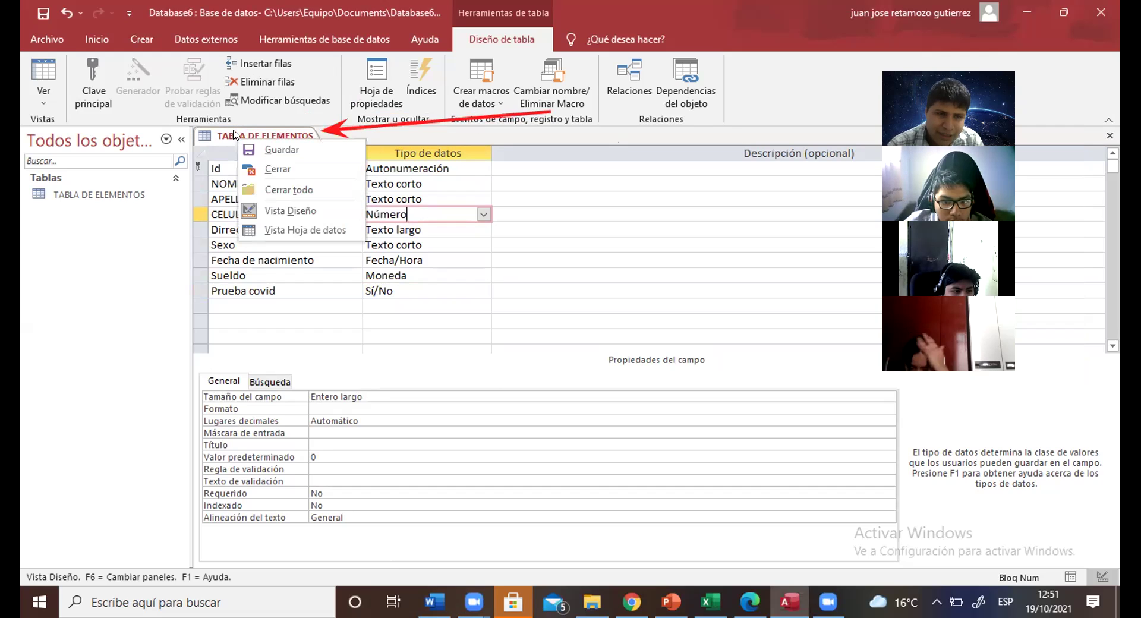
{"action": "left_click", "coordinate": [286, 229]}
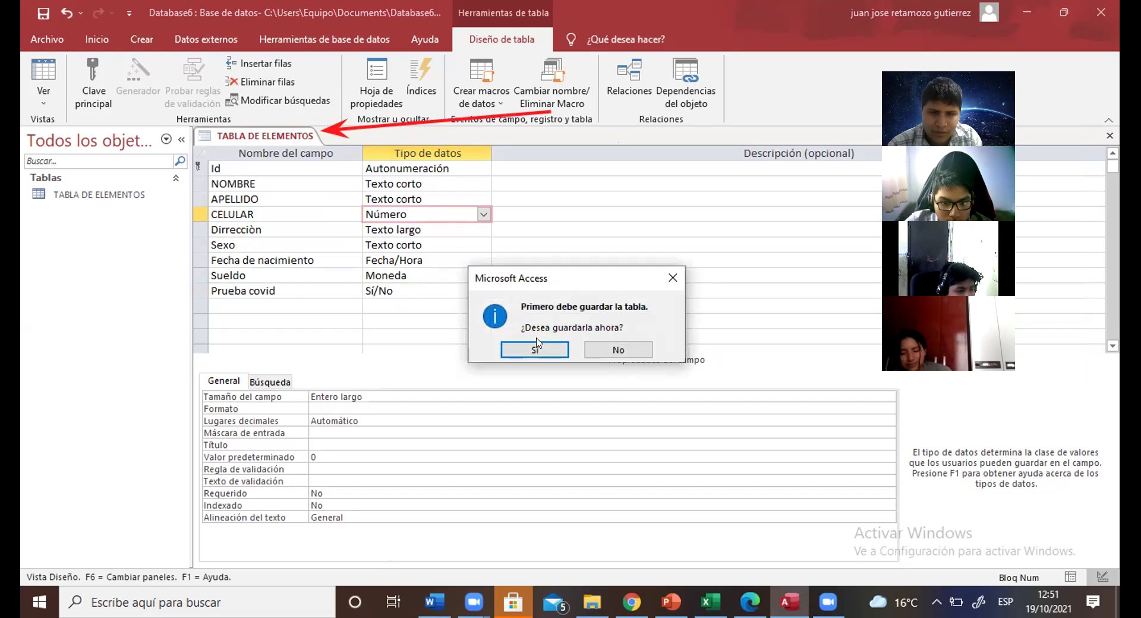
{"action": "left_click", "coordinate": [536, 345]}
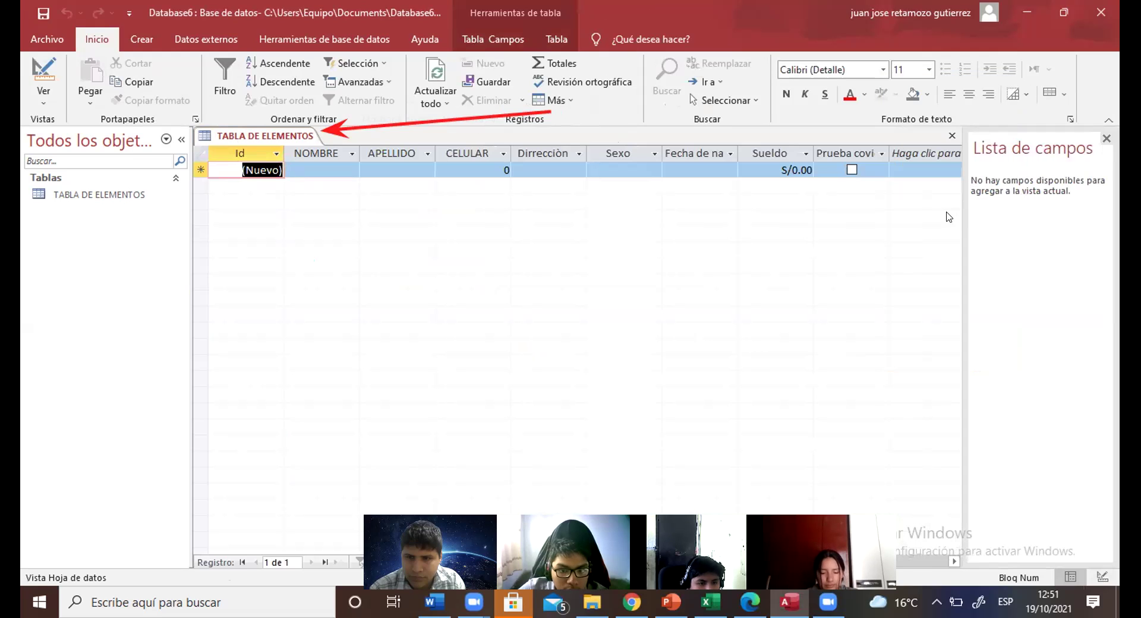
{"action": "left_click", "coordinate": [303, 168]}
Step: Enter the person's first name in NOMBRE and surname in APELLIDO for record 1
{"action": "left_click", "coordinate": [270, 168]}
{"action": "key", "text": "1"}
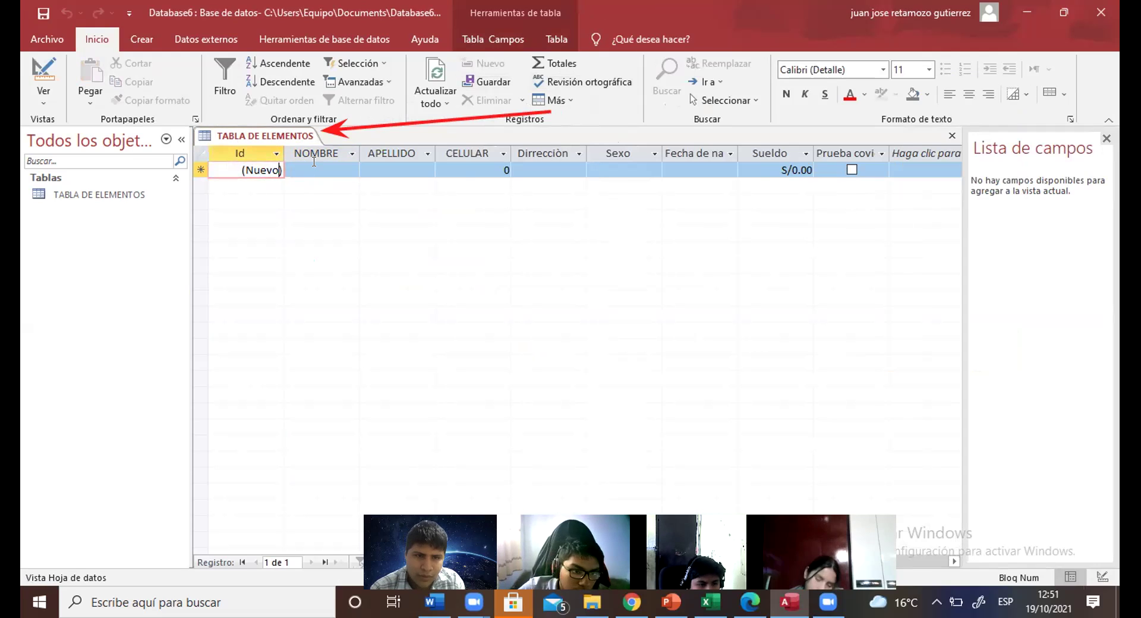
{"action": "left_click", "coordinate": [314, 161]}
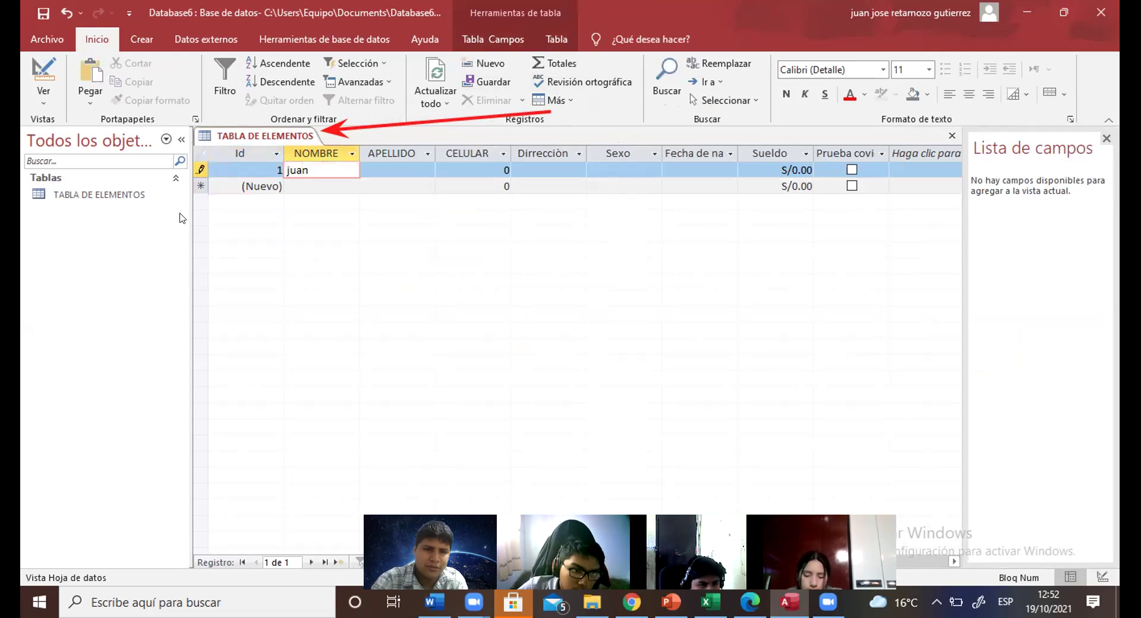
{"action": "left_click", "coordinate": [375, 174]}
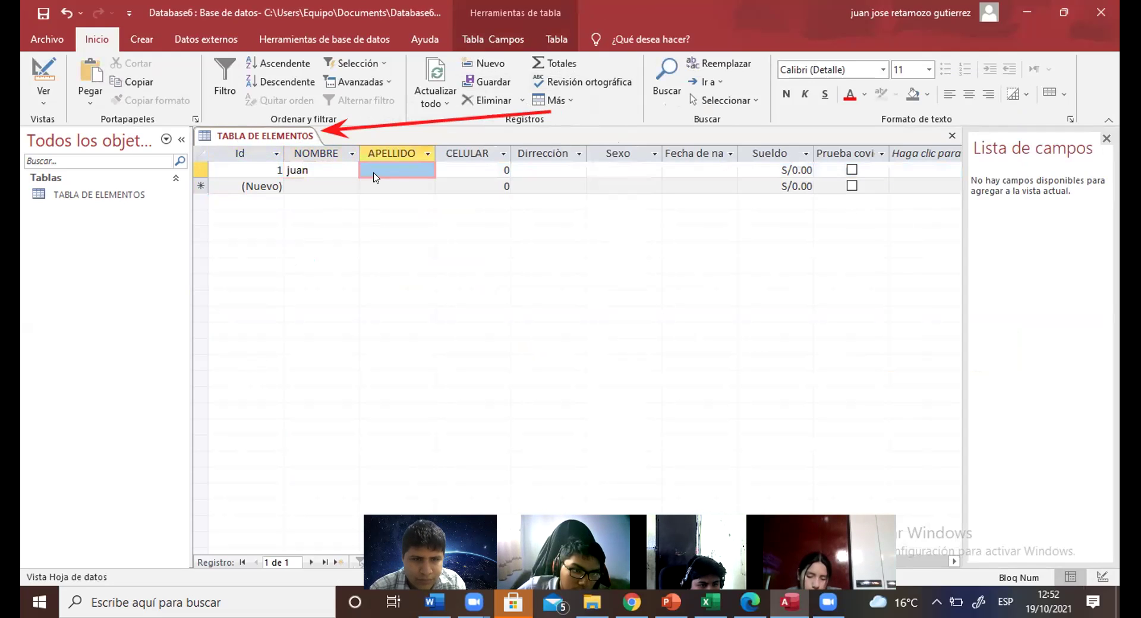
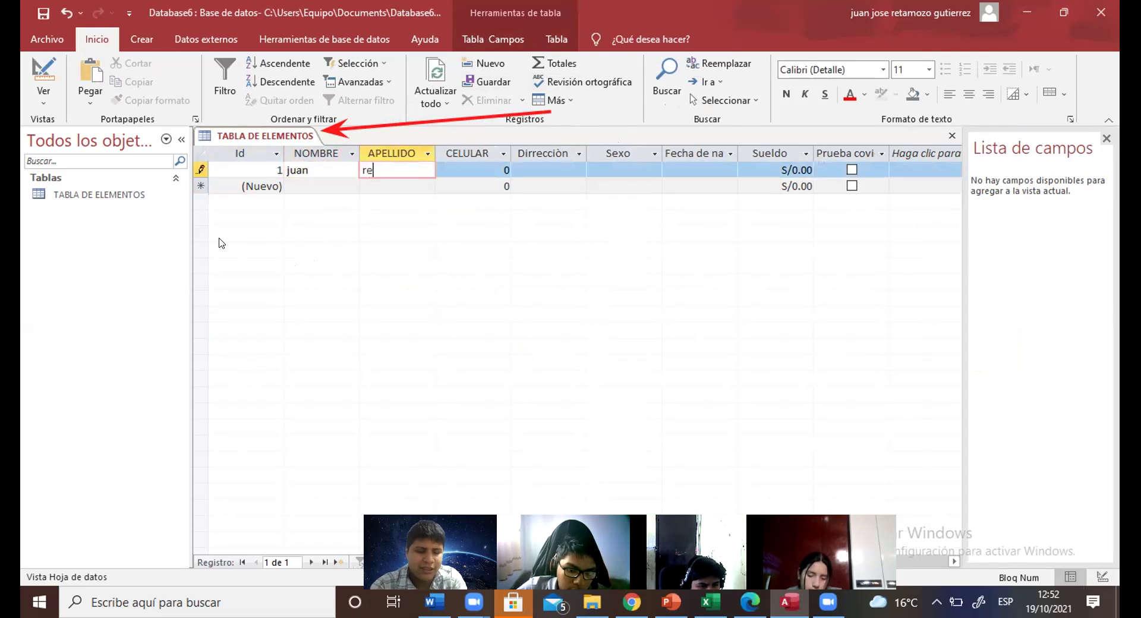
{"action": "left_click", "coordinate": [503, 166]}
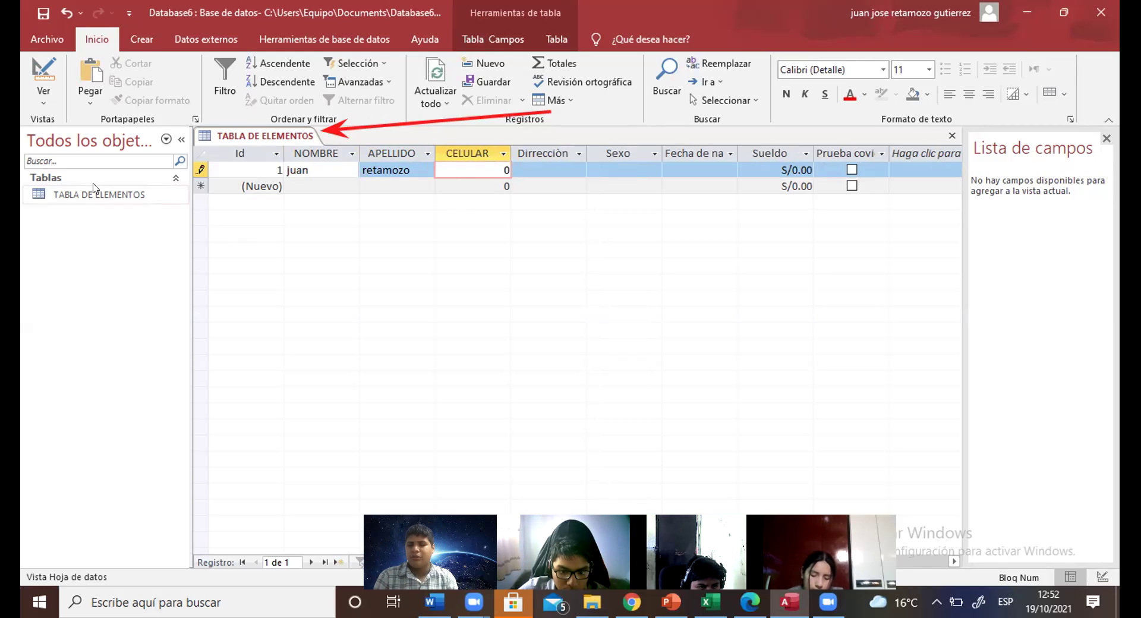
{"action": "key", "text": "BackSpace"}
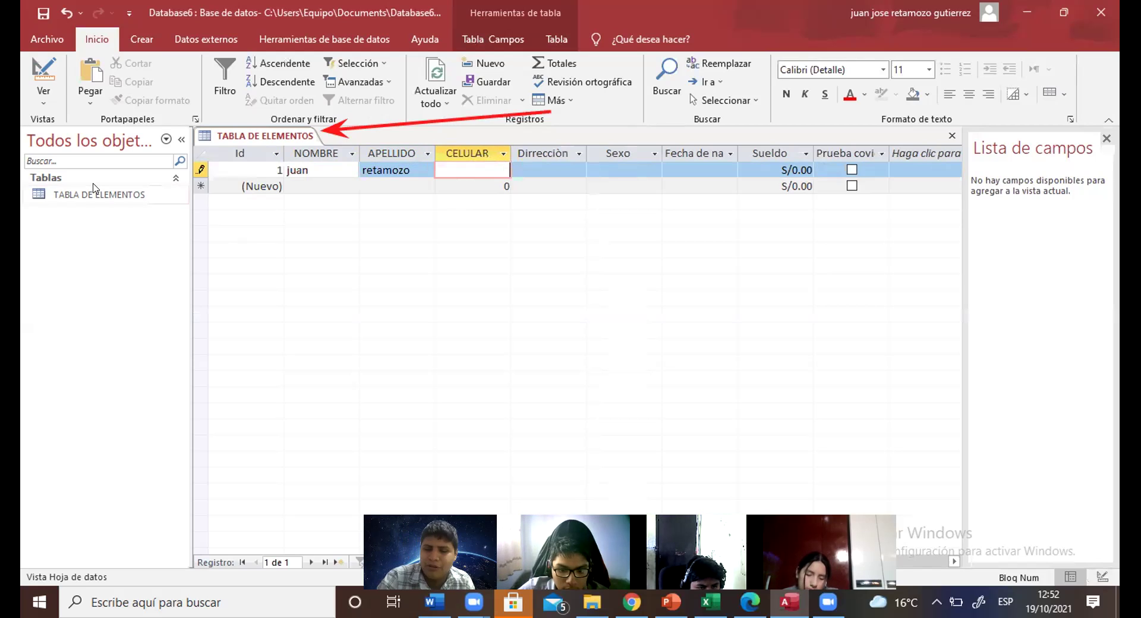
Step: Replace the invalid letter in CELULAR with the person's phone number
{"action": "type", "text": "p"}
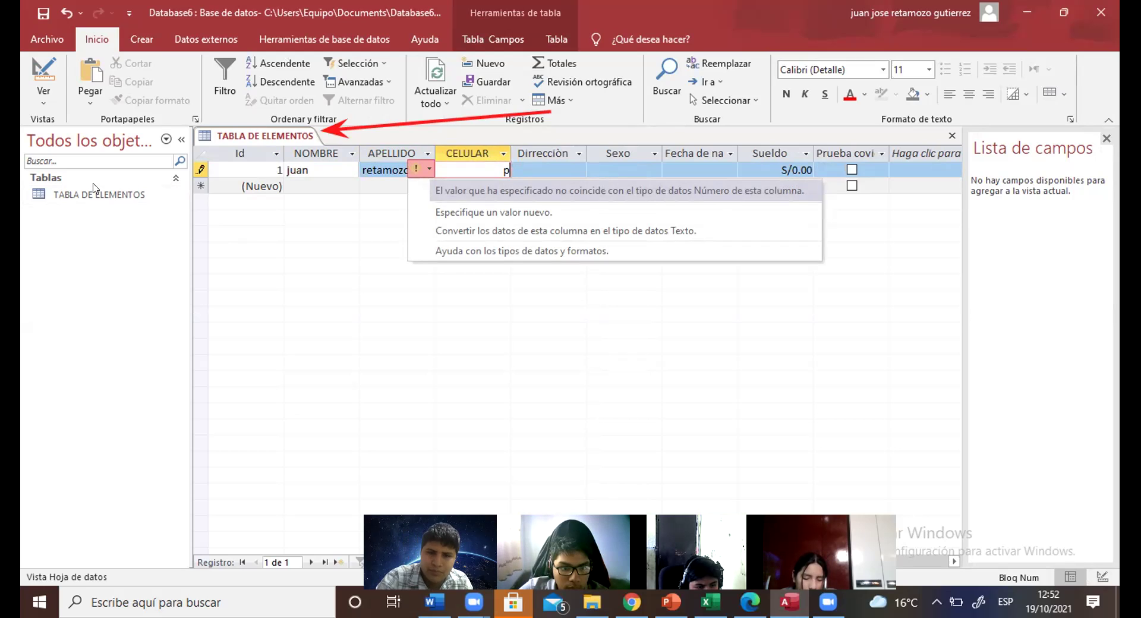
{"action": "key", "text": "Up"}
{"action": "key", "text": "Up"}
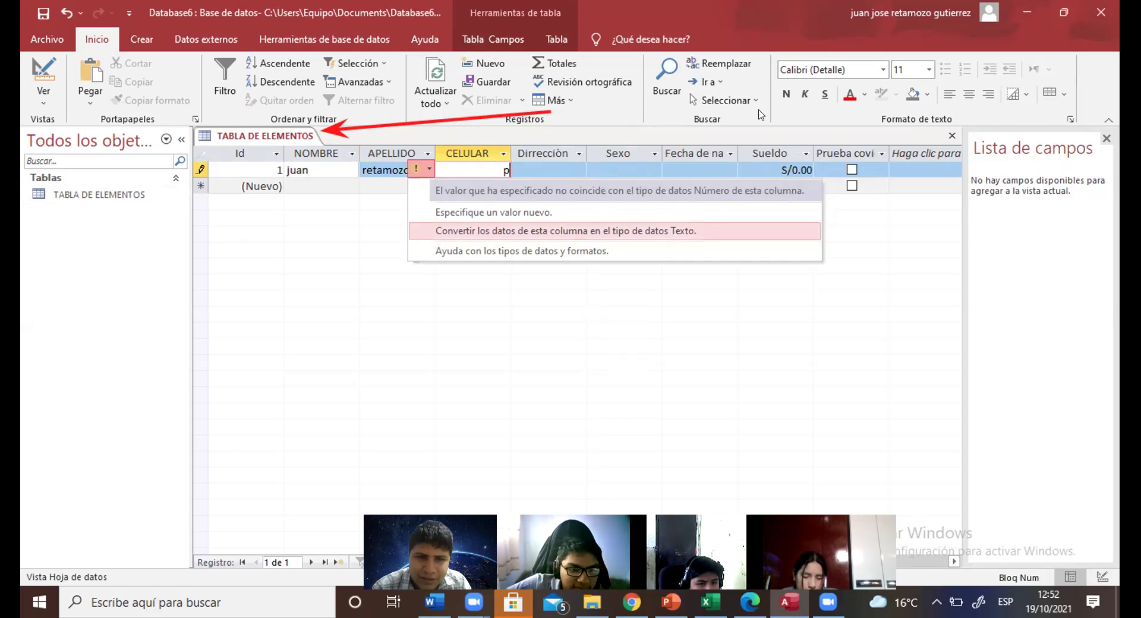
{"action": "left_click", "coordinate": [422, 212]}
{"action": "key", "text": "BackSpace"}
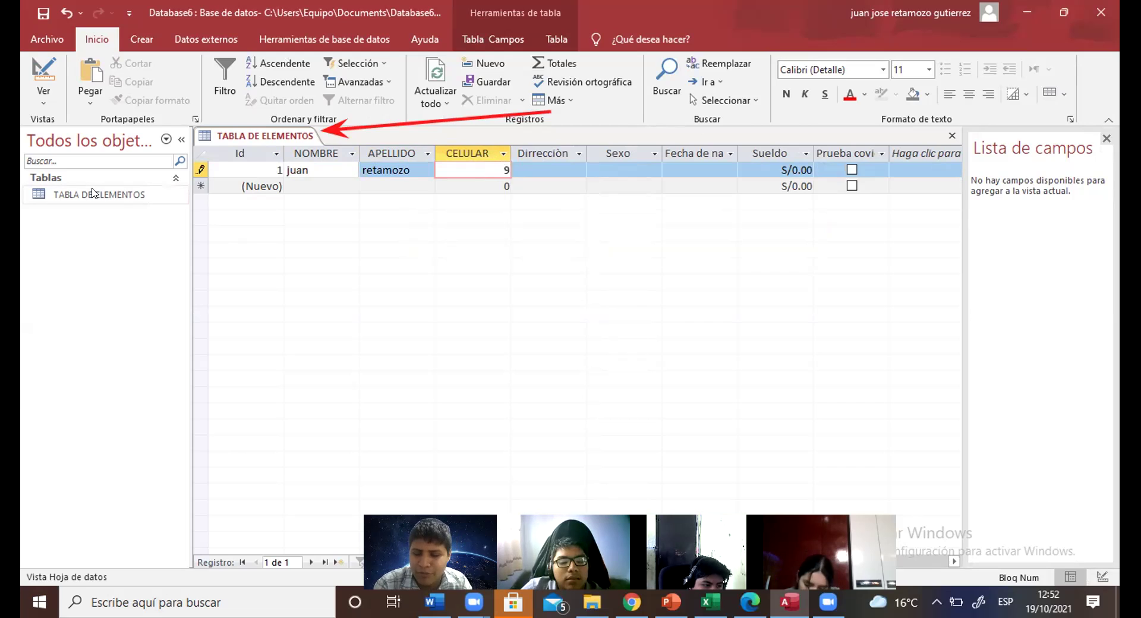
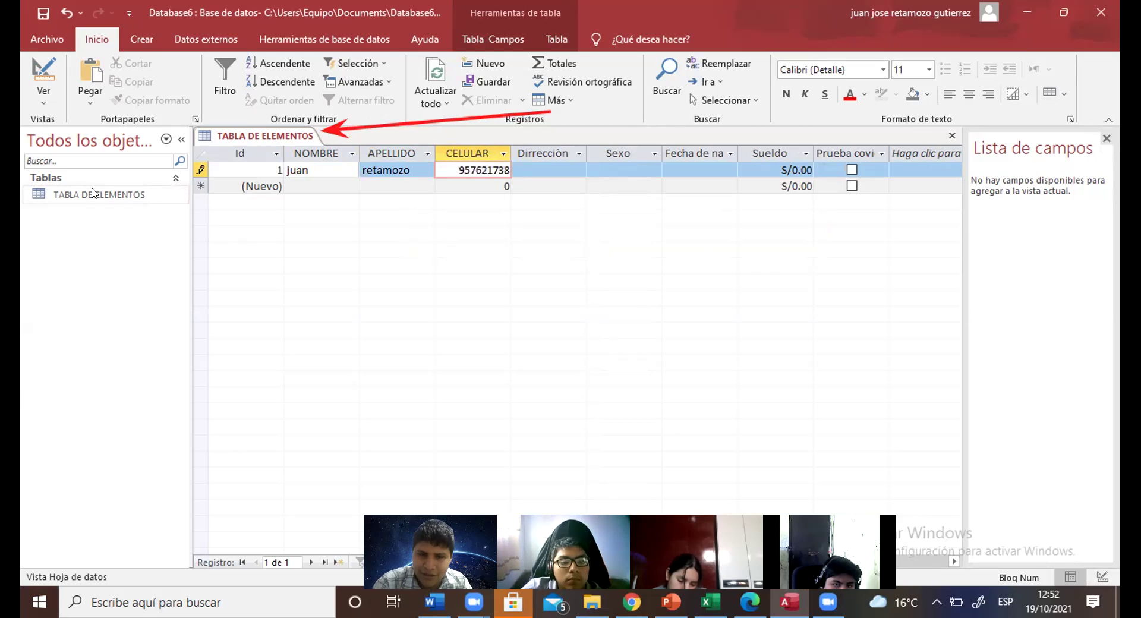
{"action": "key", "text": "Tab"}
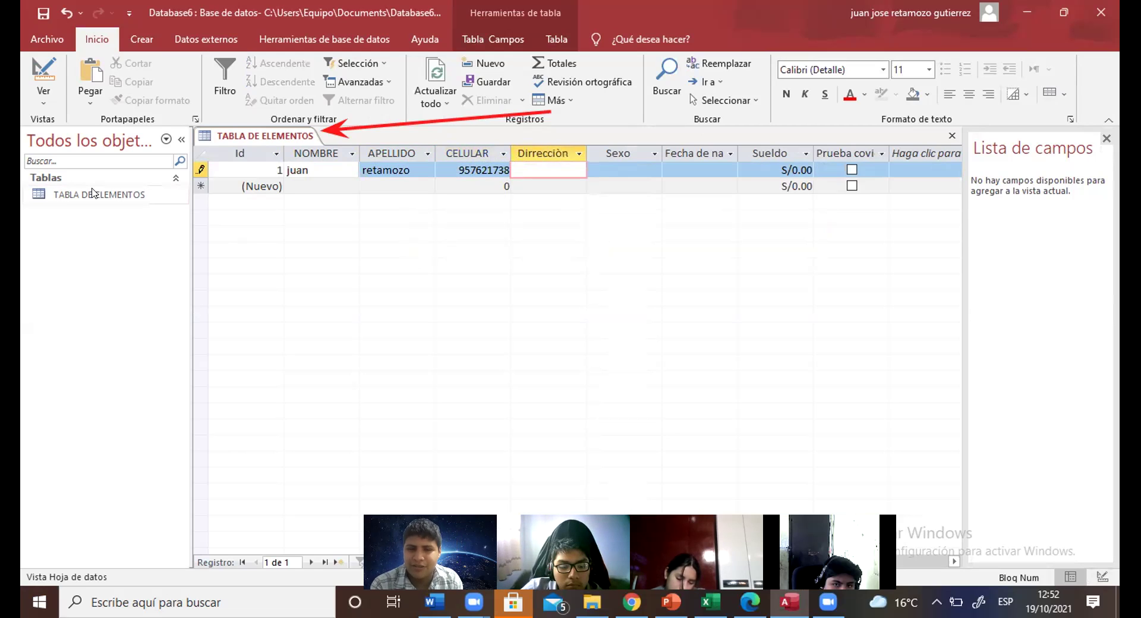
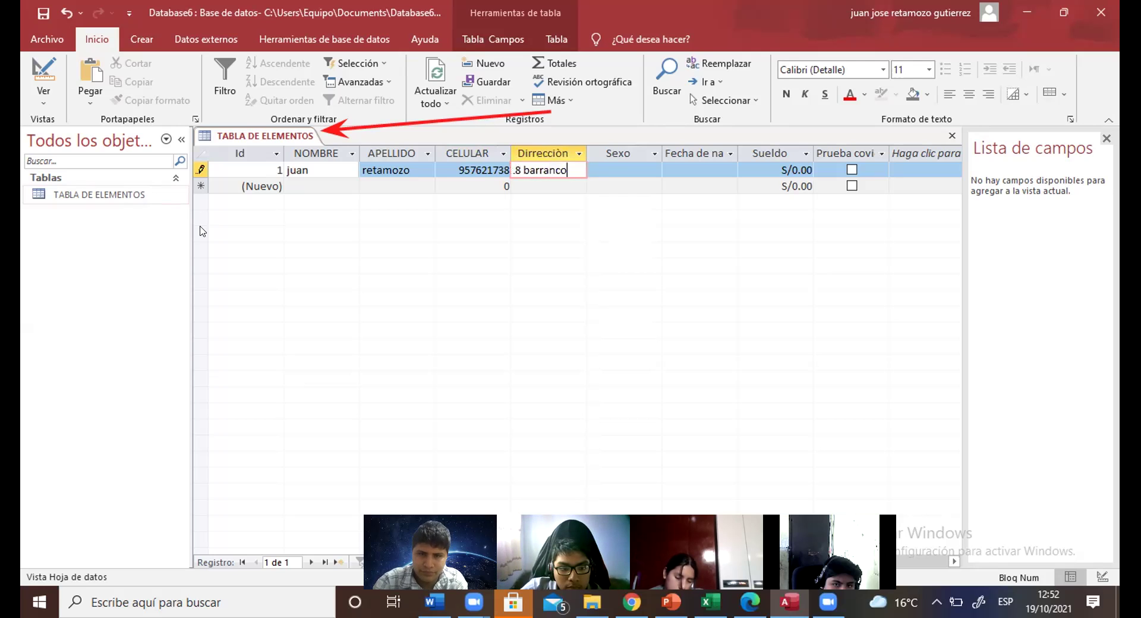
Step: Enter the person's street address in Dirección and M in Sexo
{"action": "key", "text": "Escape"}
{"action": "left_click", "coordinate": [641, 167]}
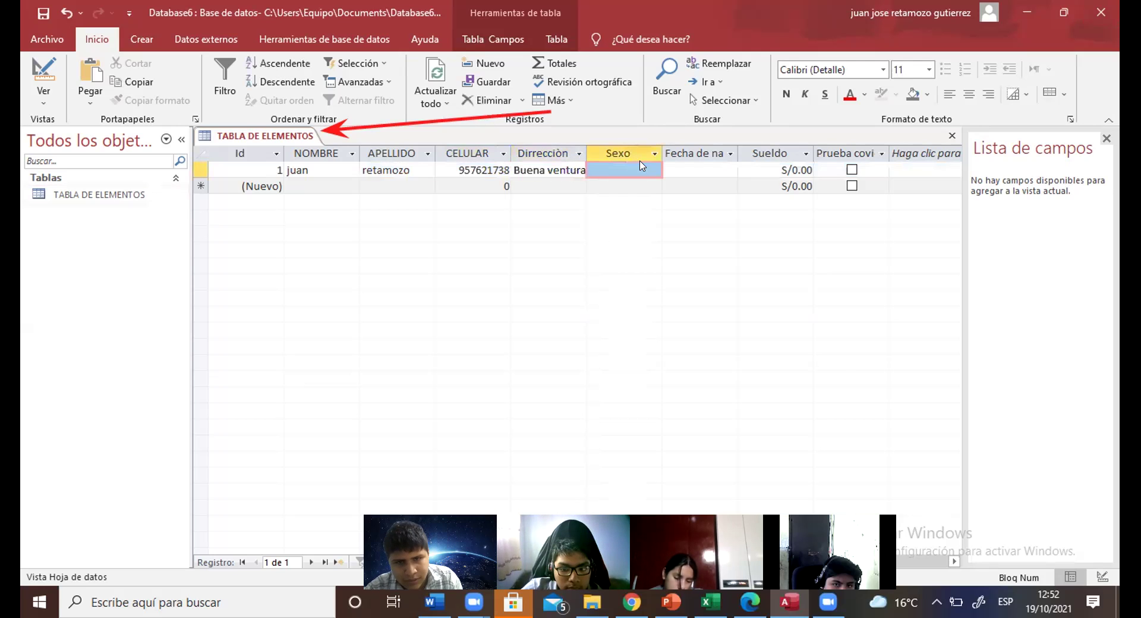
{"action": "left_click", "coordinate": [633, 164]}
{"action": "key", "text": "Caps_Lock"}
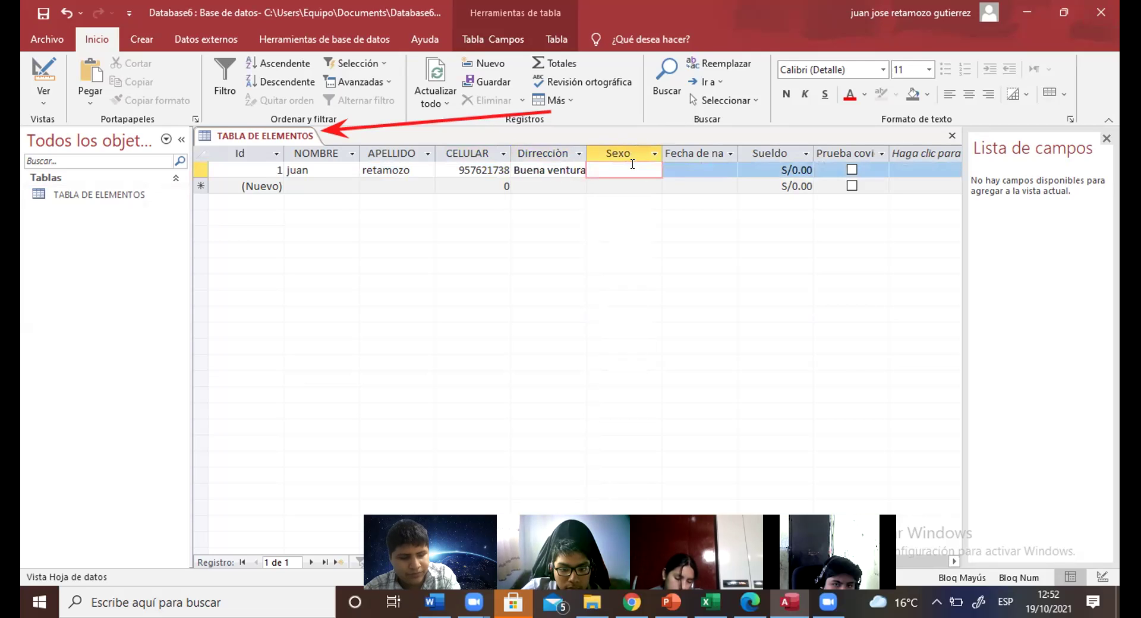
{"action": "type", "text": "M"}
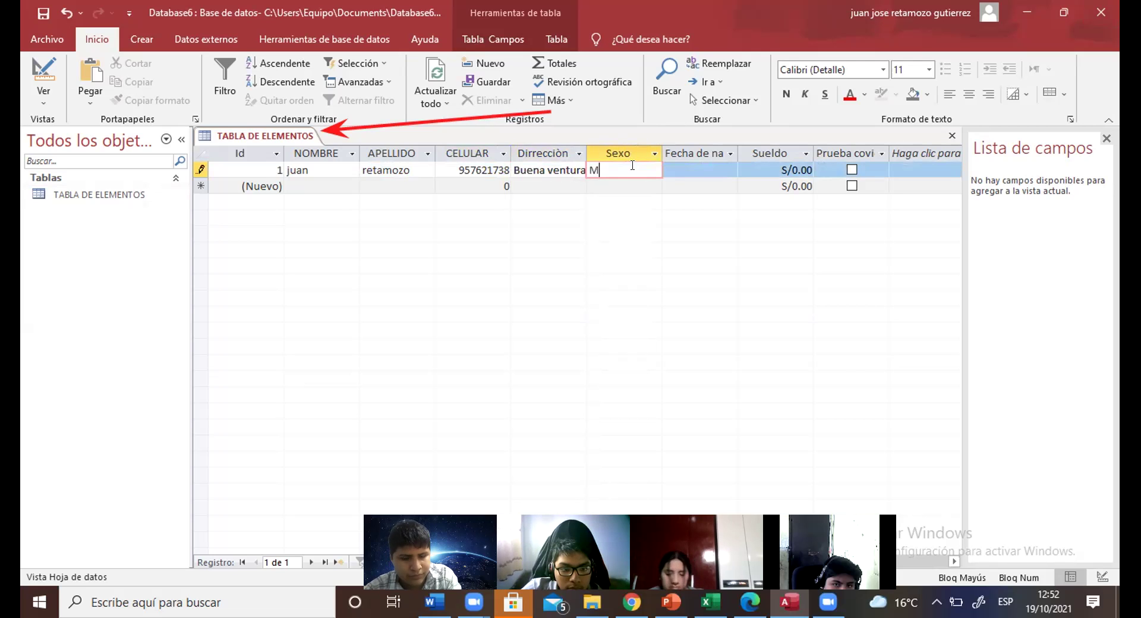
{"action": "left_click", "coordinate": [724, 158]}
Step: Fill record 1's Fecha de nacimiento with today's date from the date picker
{"action": "left_click", "coordinate": [731, 154]}
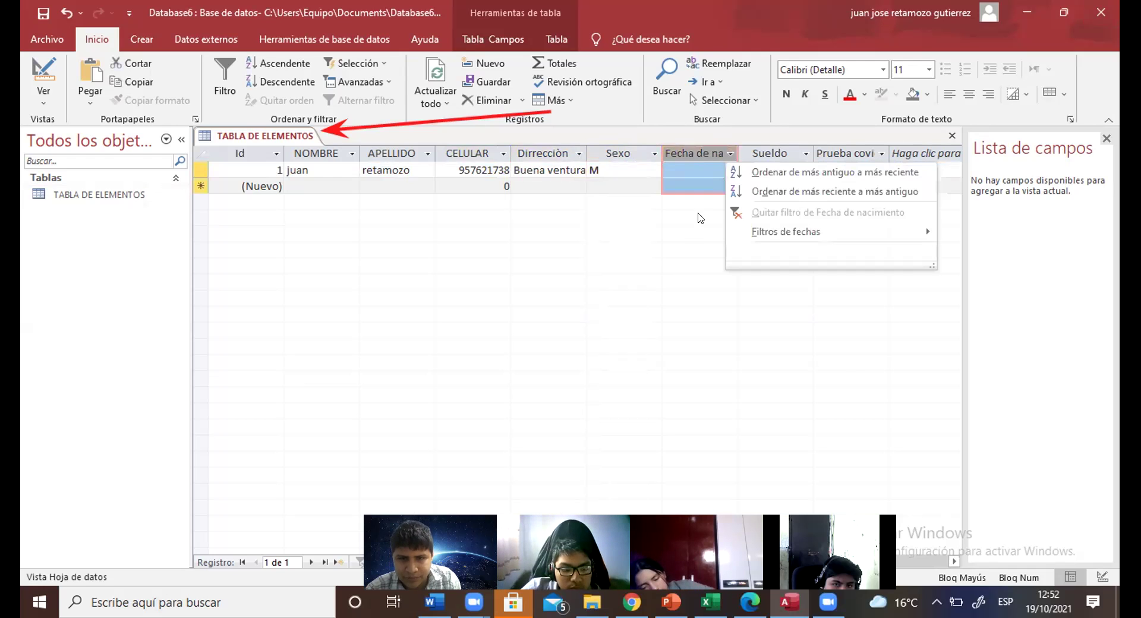
{"action": "left_click", "coordinate": [702, 205]}
{"action": "left_click", "coordinate": [677, 165]}
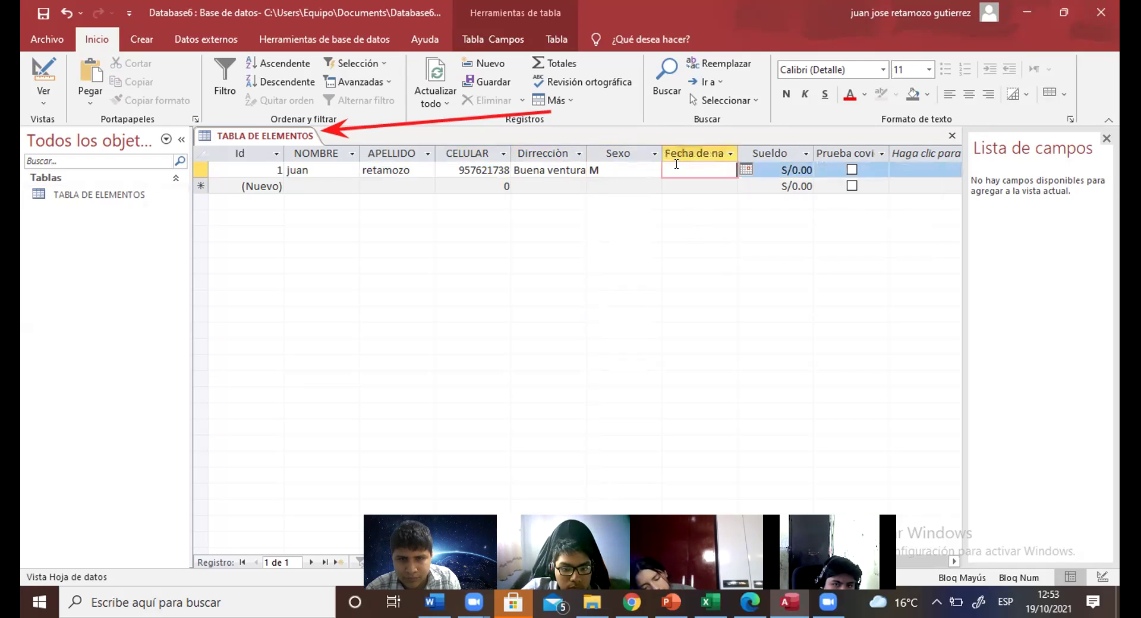
{"action": "left_click", "coordinate": [745, 170]}
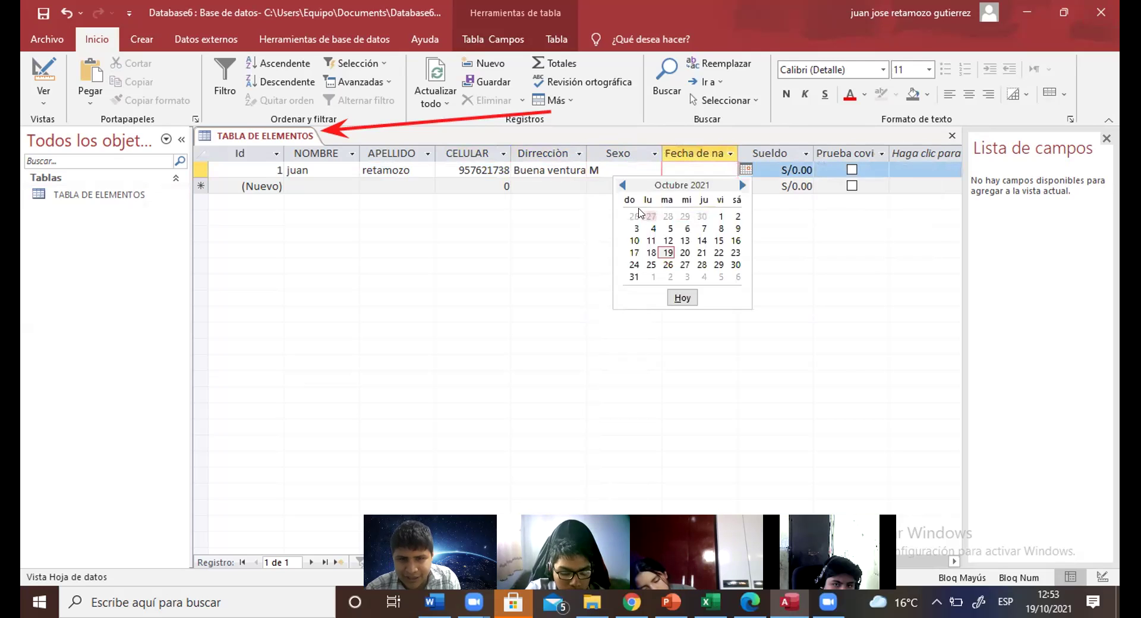
{"action": "left_click", "coordinate": [682, 298]}
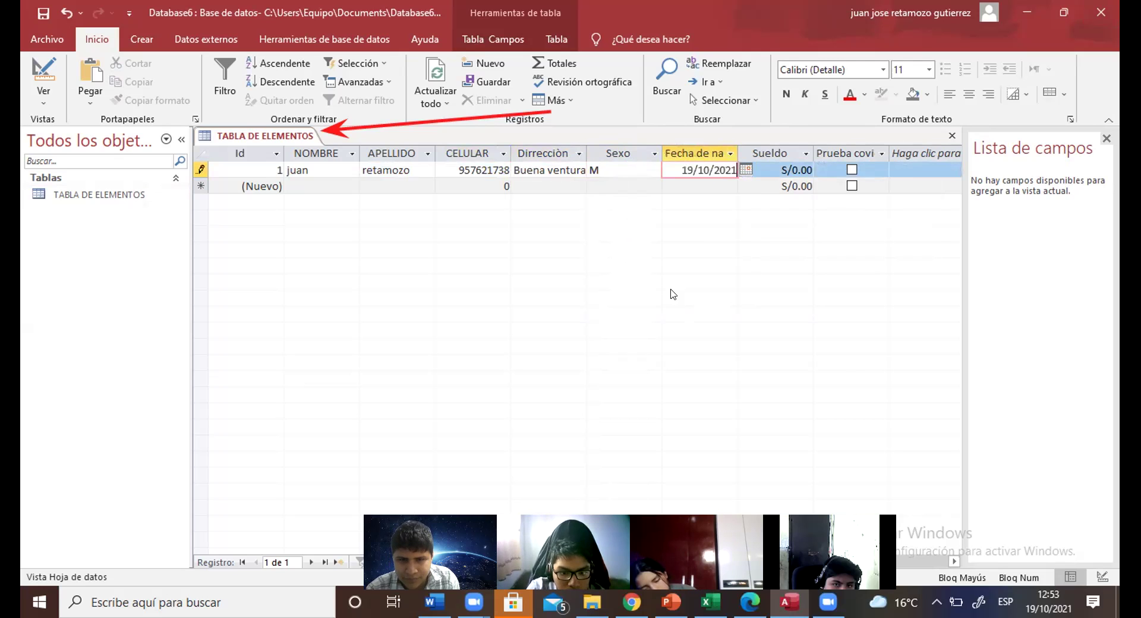
Step: Page the date picker back twelve months, then close it without choosing a date
{"action": "left_click", "coordinate": [747, 169]}
{"action": "left_click", "coordinate": [623, 186]}
{"action": "left_click", "coordinate": [623, 186]}
{"action": "left_click", "coordinate": [623, 186]}
{"action": "left_click", "coordinate": [622, 185]}
{"action": "left_click", "coordinate": [623, 185]}
{"action": "left_click", "coordinate": [623, 185]}
{"action": "left_click", "coordinate": [623, 186]}
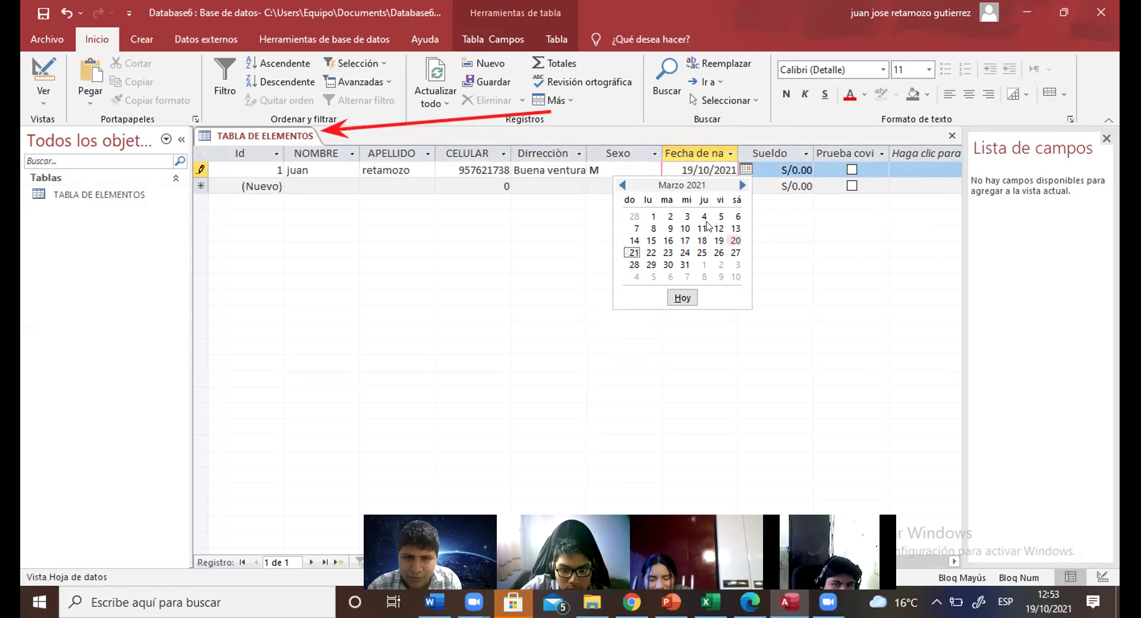
{"action": "left_click", "coordinate": [622, 185]}
{"action": "left_click", "coordinate": [622, 186]}
{"action": "left_click", "coordinate": [621, 185]}
{"action": "left_click", "coordinate": [622, 185]}
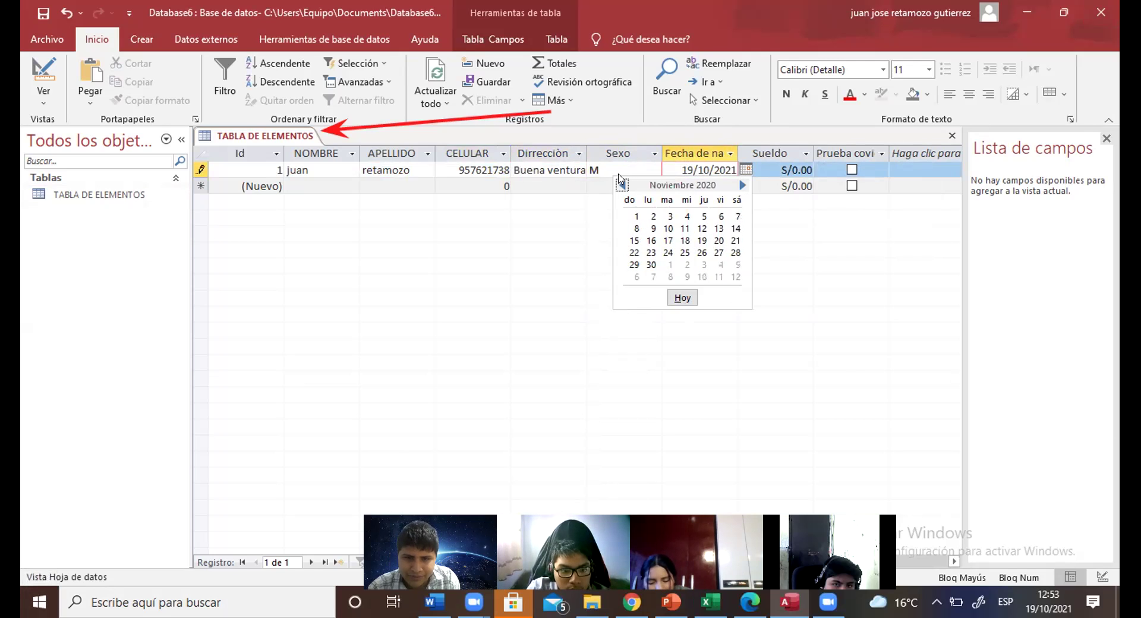
{"action": "left_click", "coordinate": [622, 186]}
{"action": "left_click", "coordinate": [622, 186]}
{"action": "left_click", "coordinate": [623, 185]}
{"action": "left_click", "coordinate": [623, 186]}
{"action": "left_click", "coordinate": [623, 186]}
{"action": "left_click", "coordinate": [623, 186]}
{"action": "left_click", "coordinate": [623, 186]}
{"action": "left_click", "coordinate": [623, 186]}
{"action": "left_click", "coordinate": [622, 185]}
{"action": "left_click", "coordinate": [622, 185]}
{"action": "left_click", "coordinate": [622, 185]}
{"action": "left_click", "coordinate": [622, 185]}
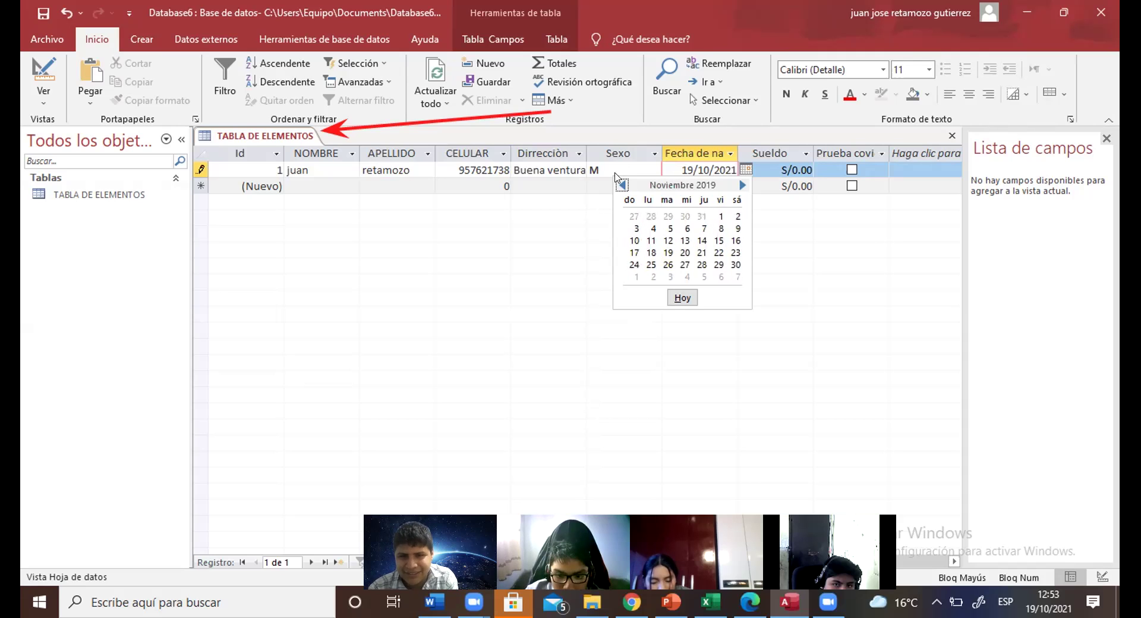
{"action": "key", "text": "Escape"}
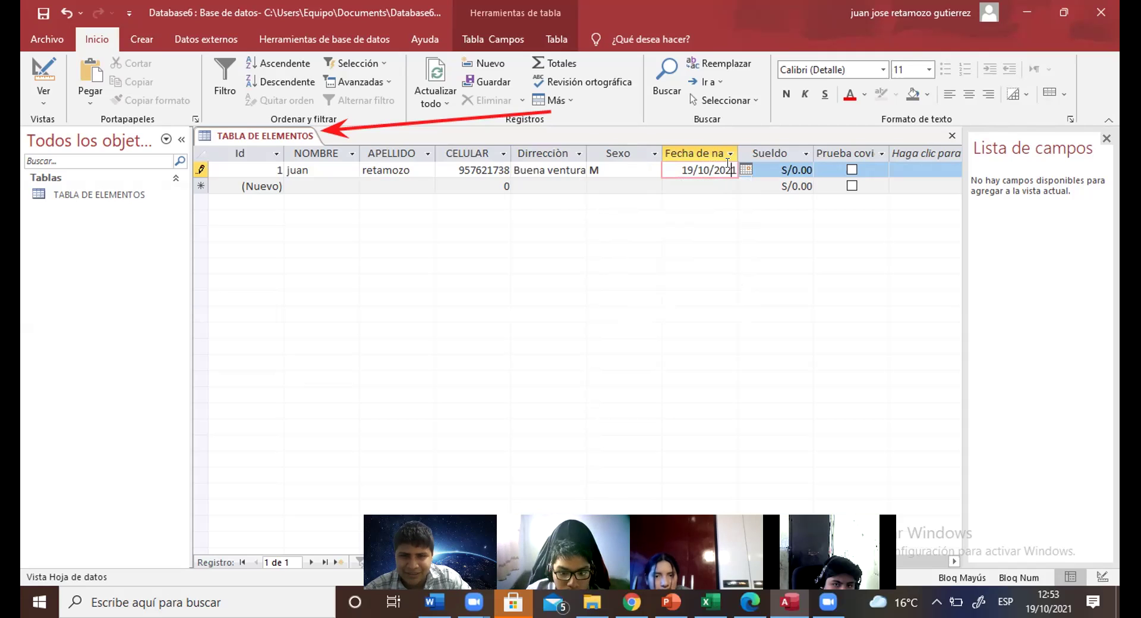
{"action": "key", "text": "BackSpace"}
{"action": "key", "text": "BackSpace"}
{"action": "key", "text": "BackSpace"}
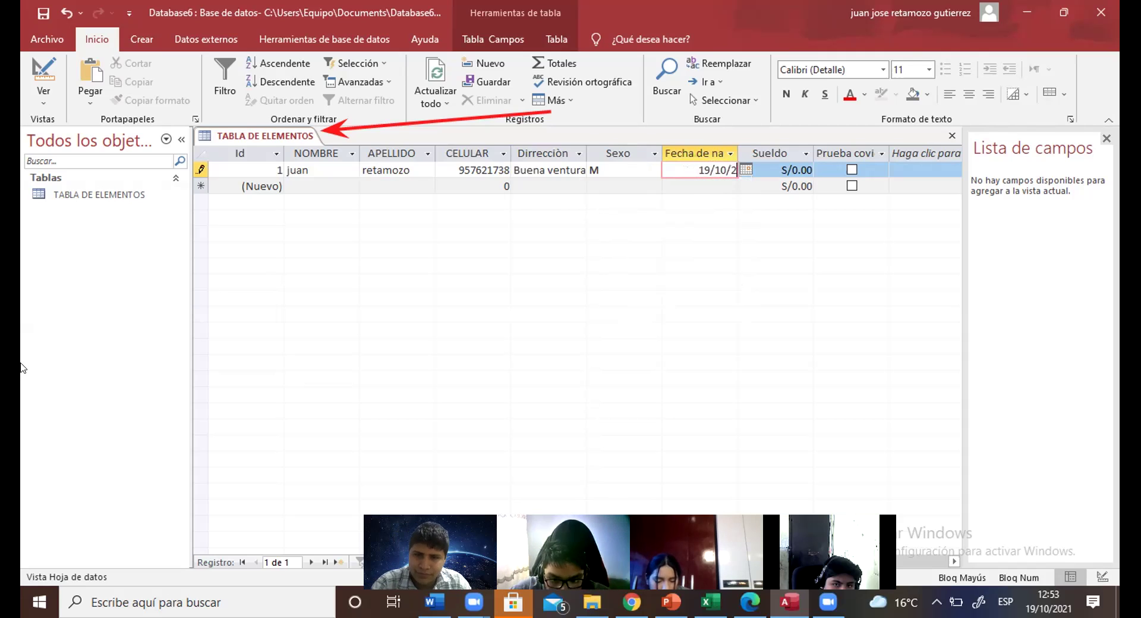
{"action": "key", "text": "BackSpace"}
{"action": "type", "text": "1997"}
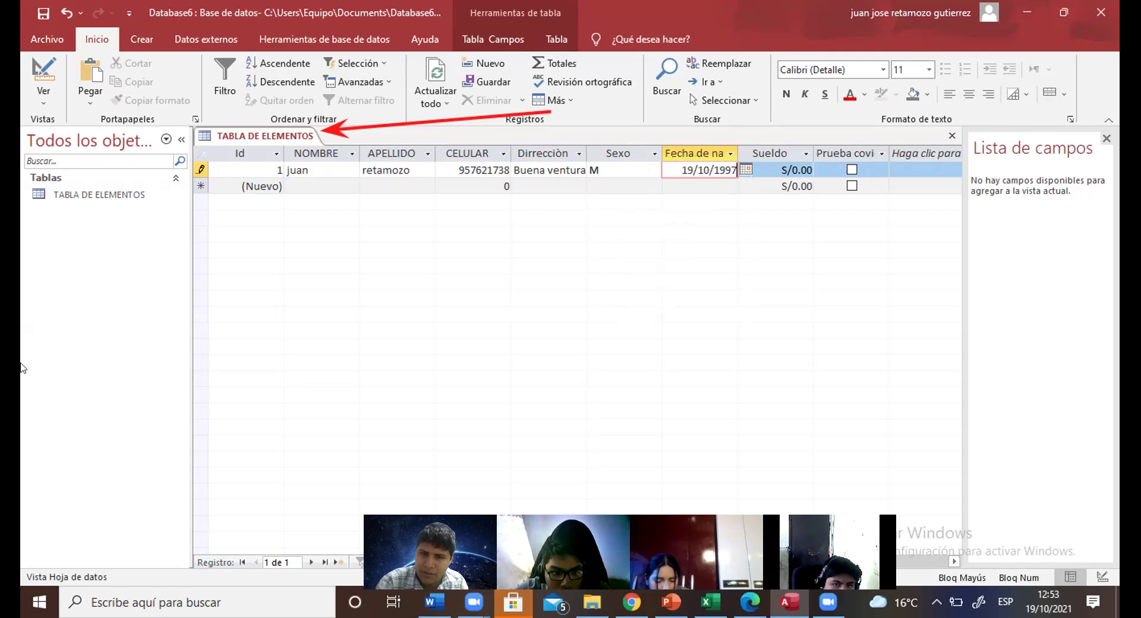